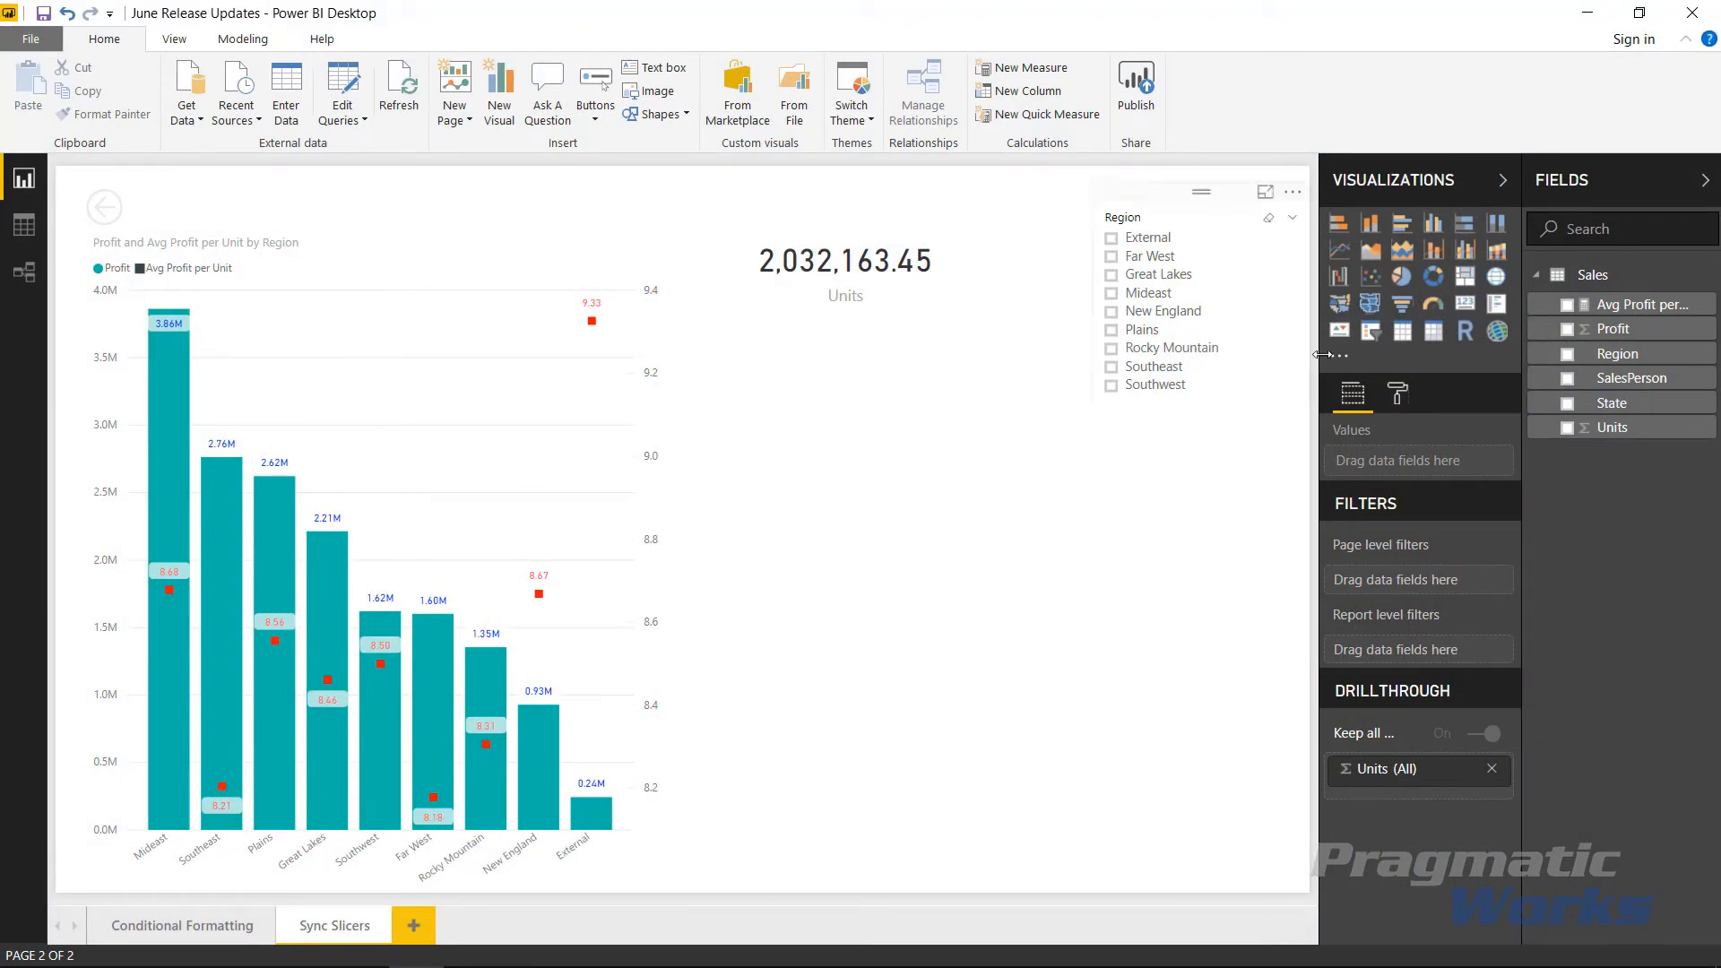
Step: Add a donut chart of Profit by Region and shrink it to fit the space below the Units card
click(1433, 277)
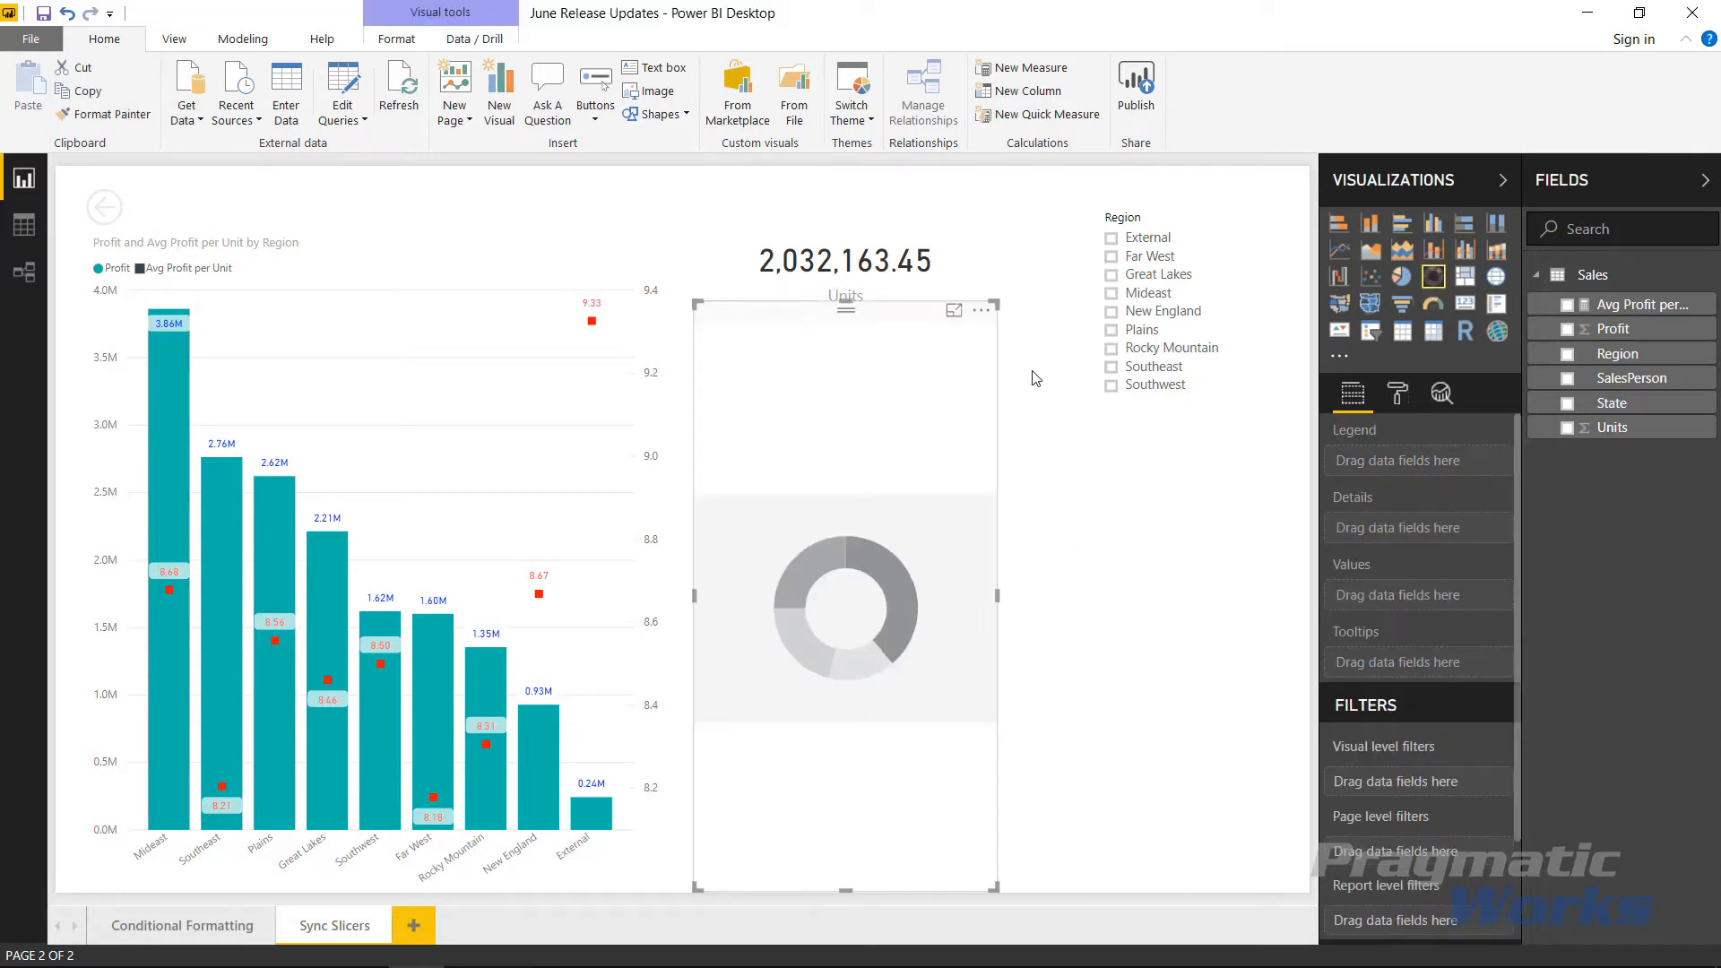
drag(997, 305, 1059, 580)
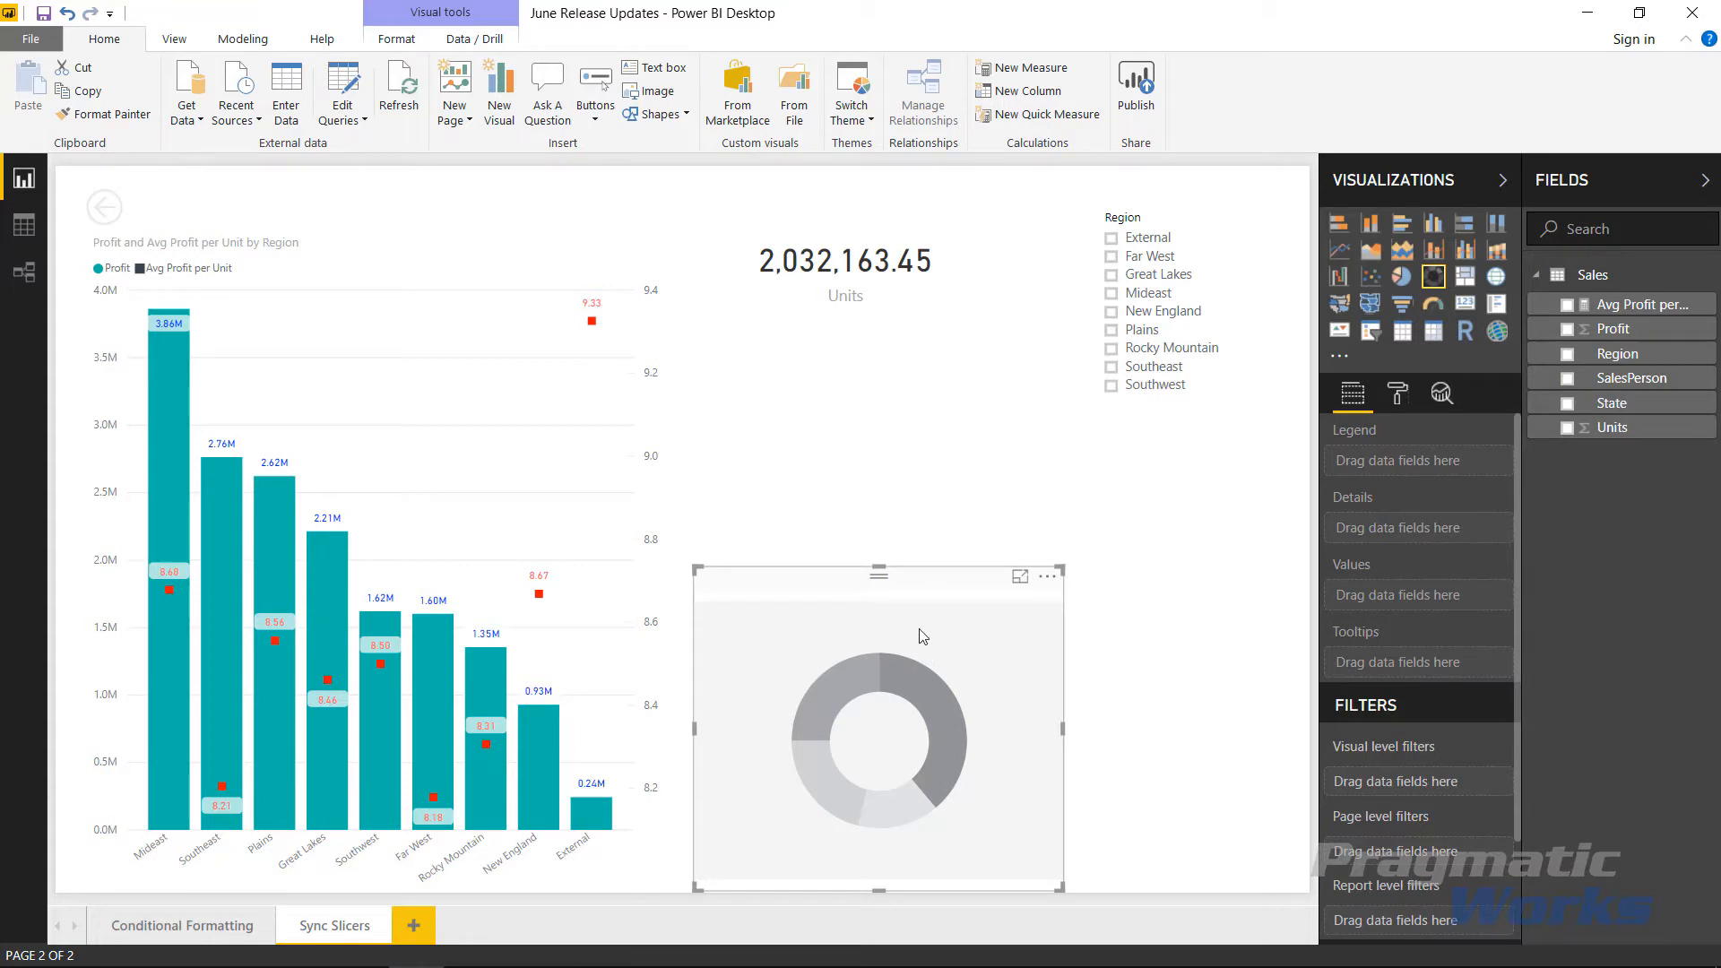
click(1566, 355)
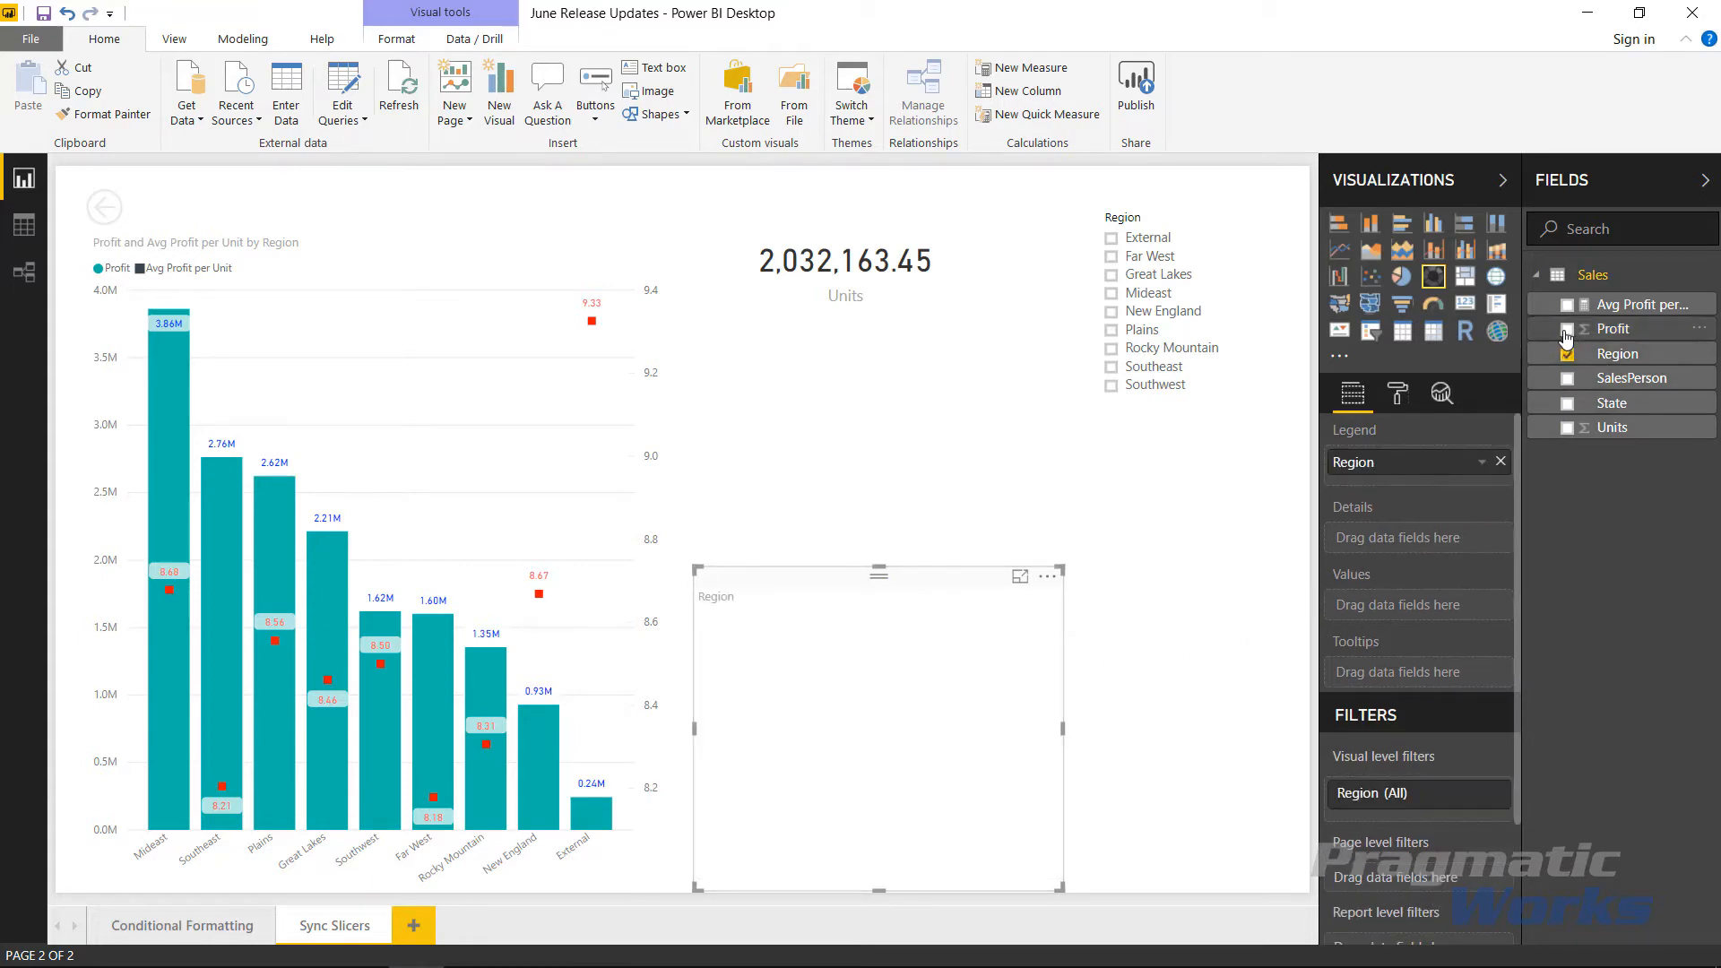
click(1568, 329)
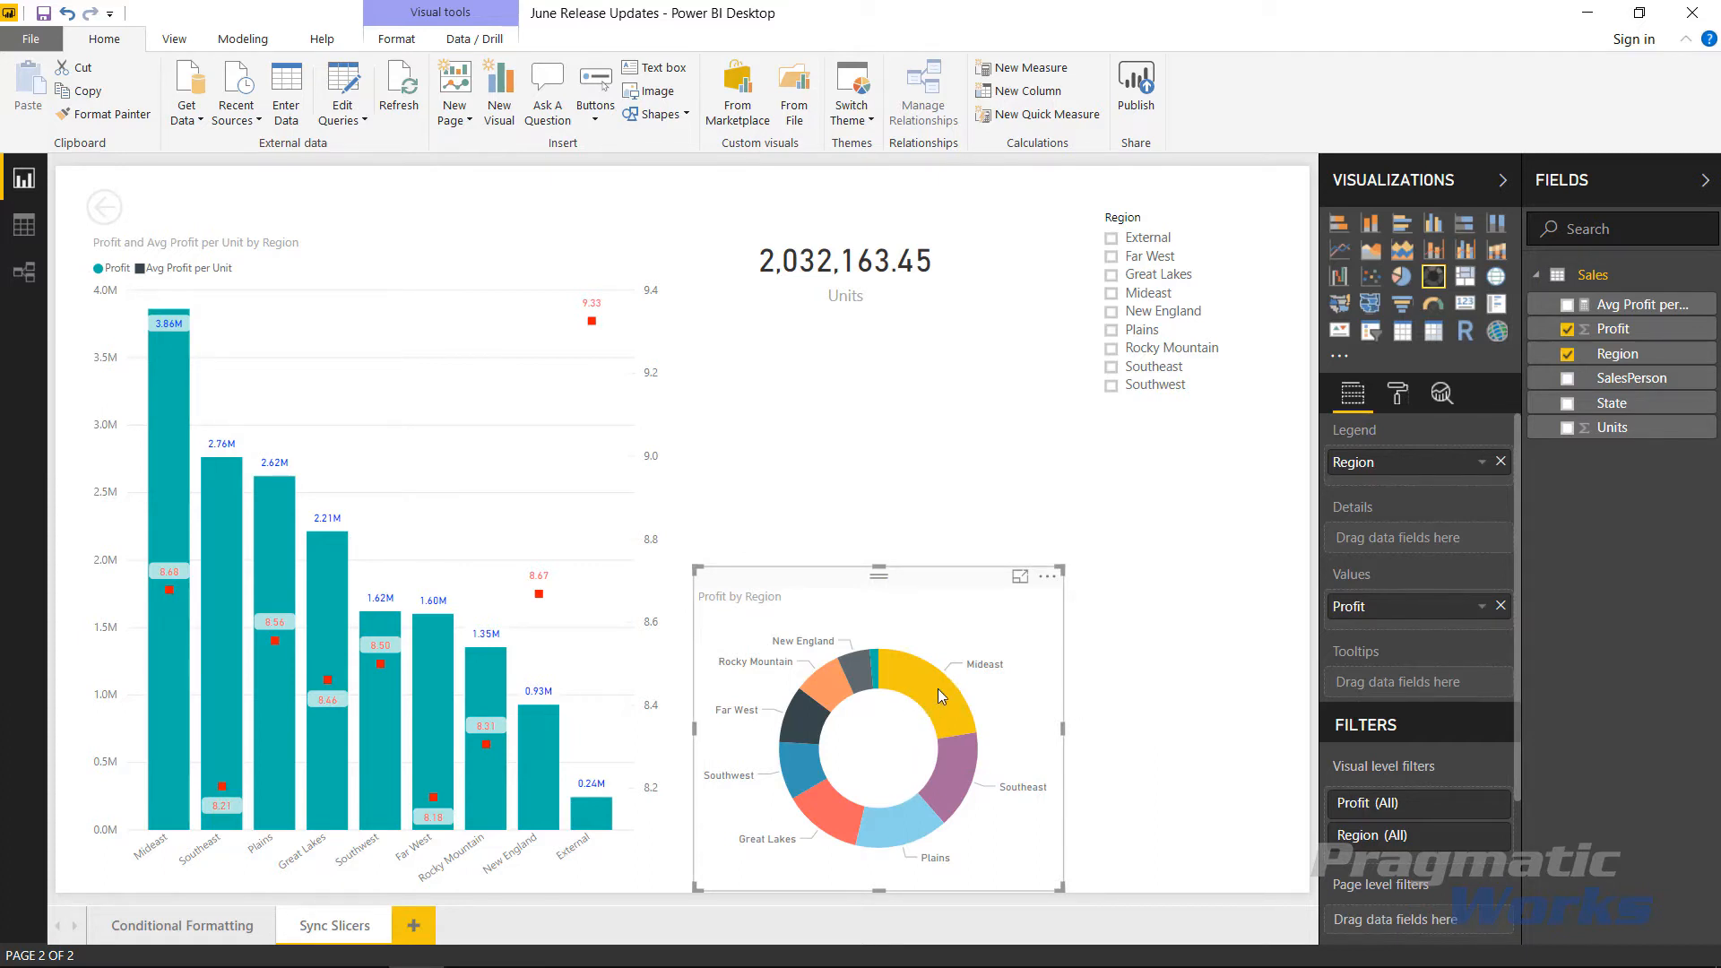
mouse_move(934, 702)
Step: Adjust the inner radius of the Profit by Region donut chart, trying 16 and settling on 45
click(1390, 412)
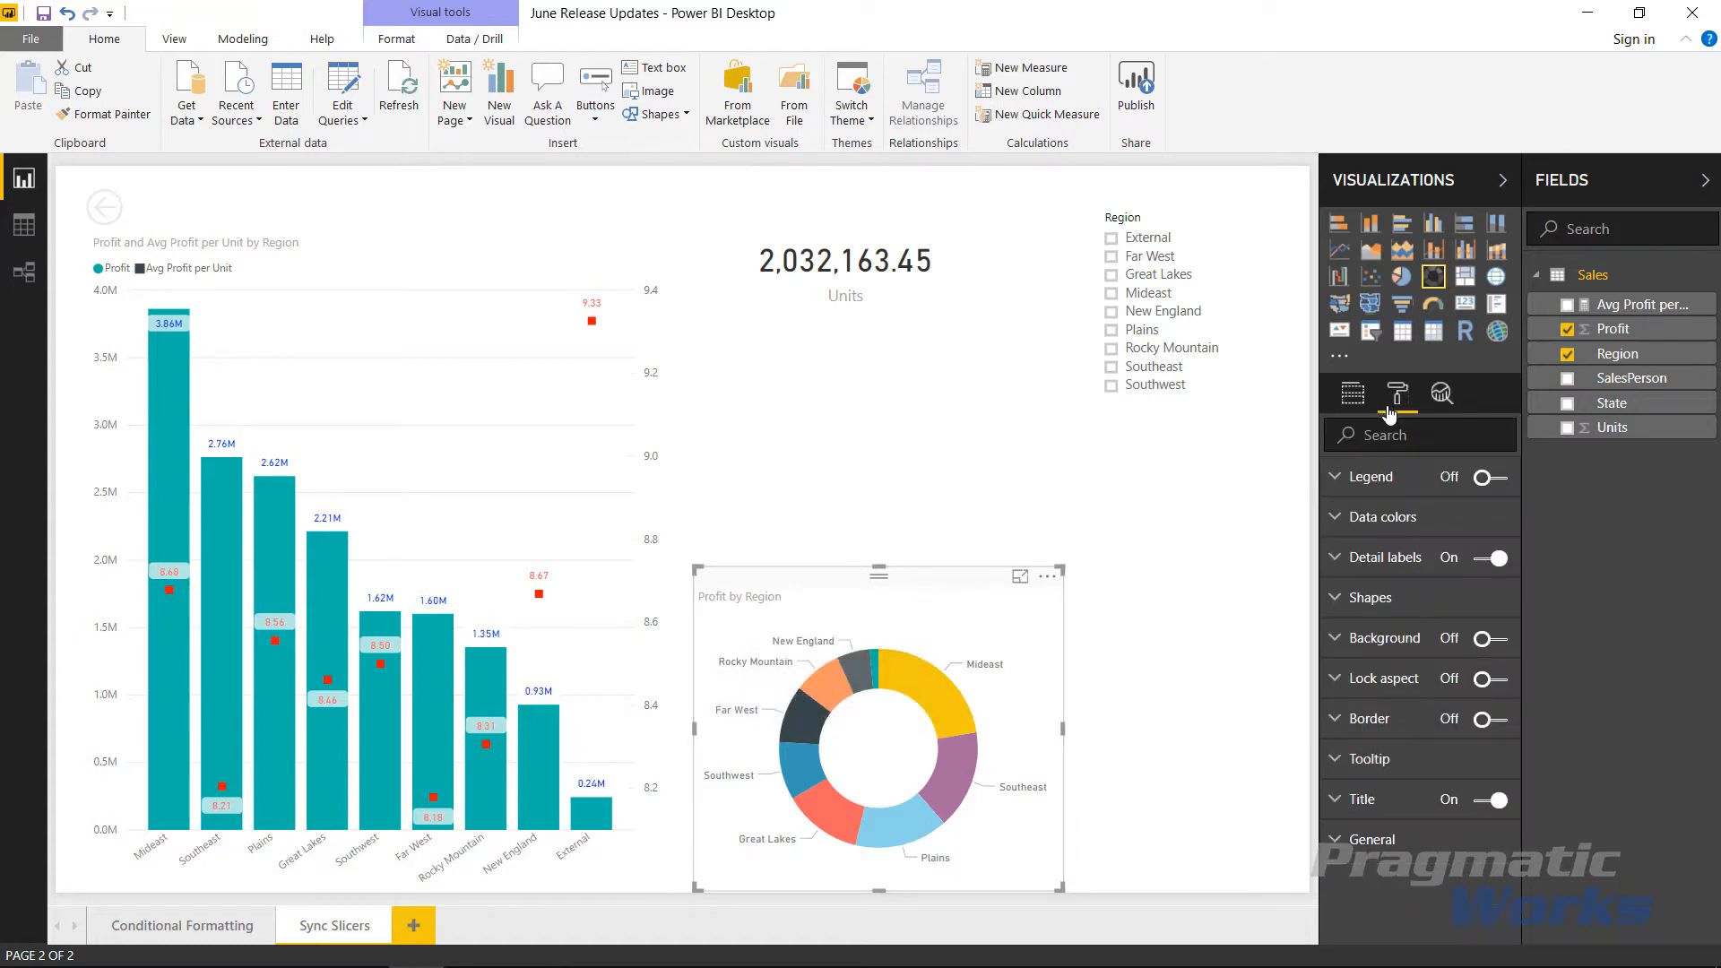
click(1337, 608)
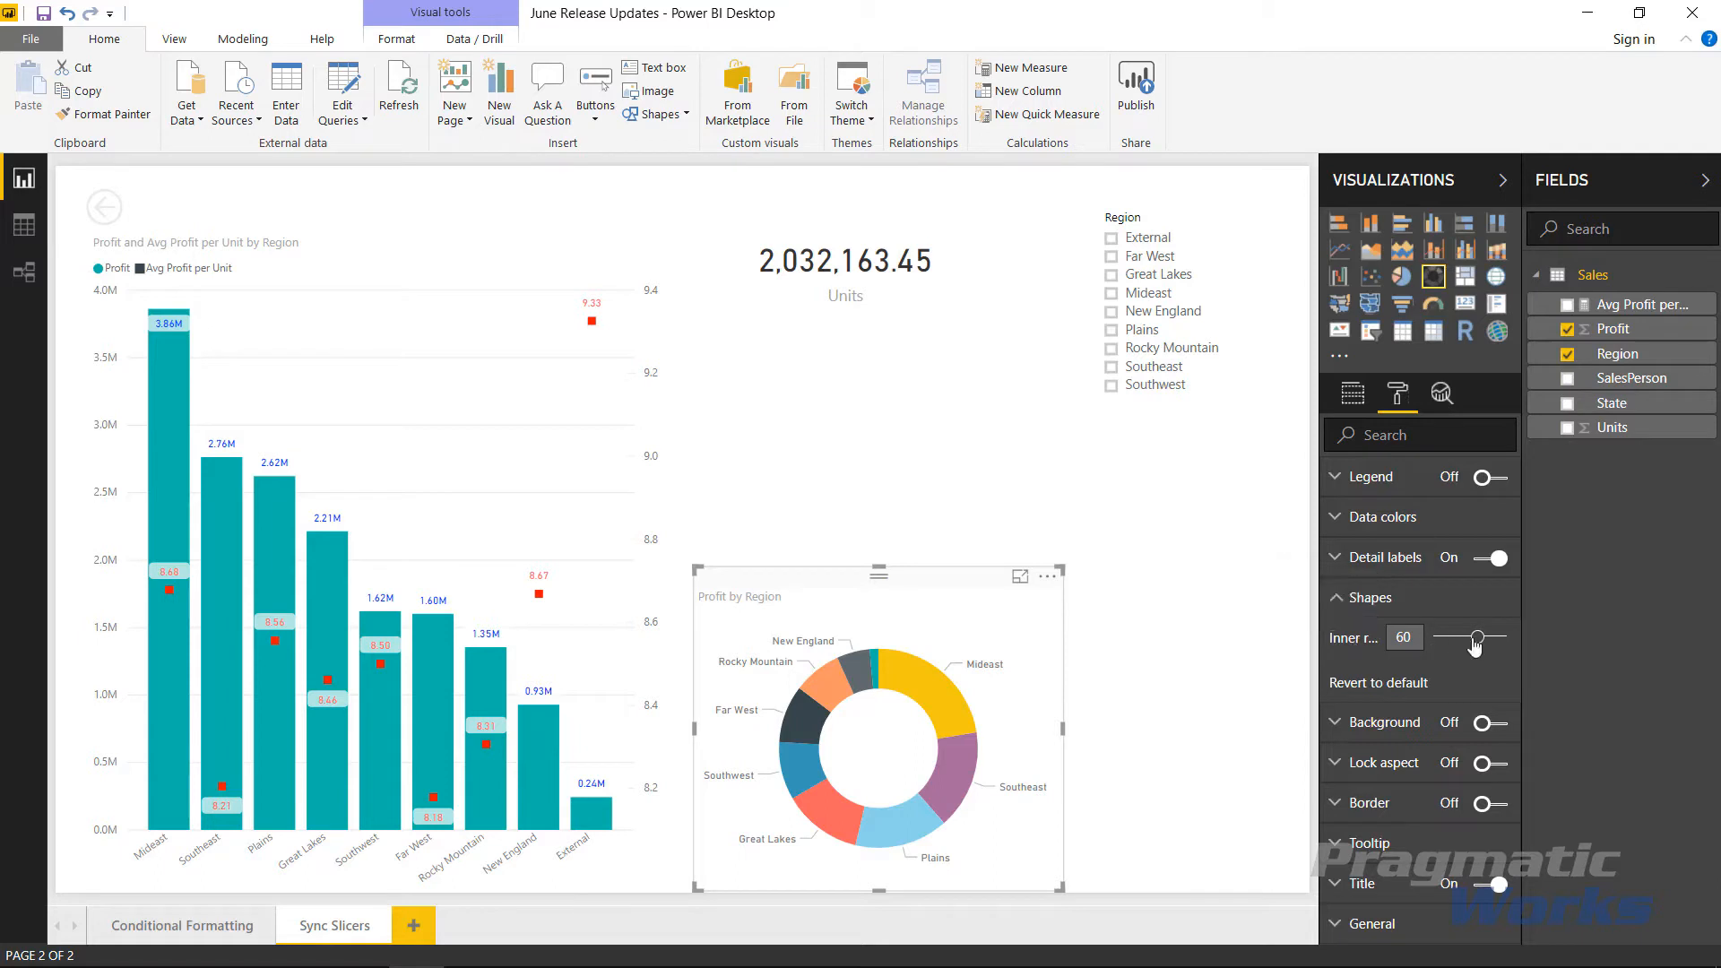
drag(1476, 640, 1453, 642)
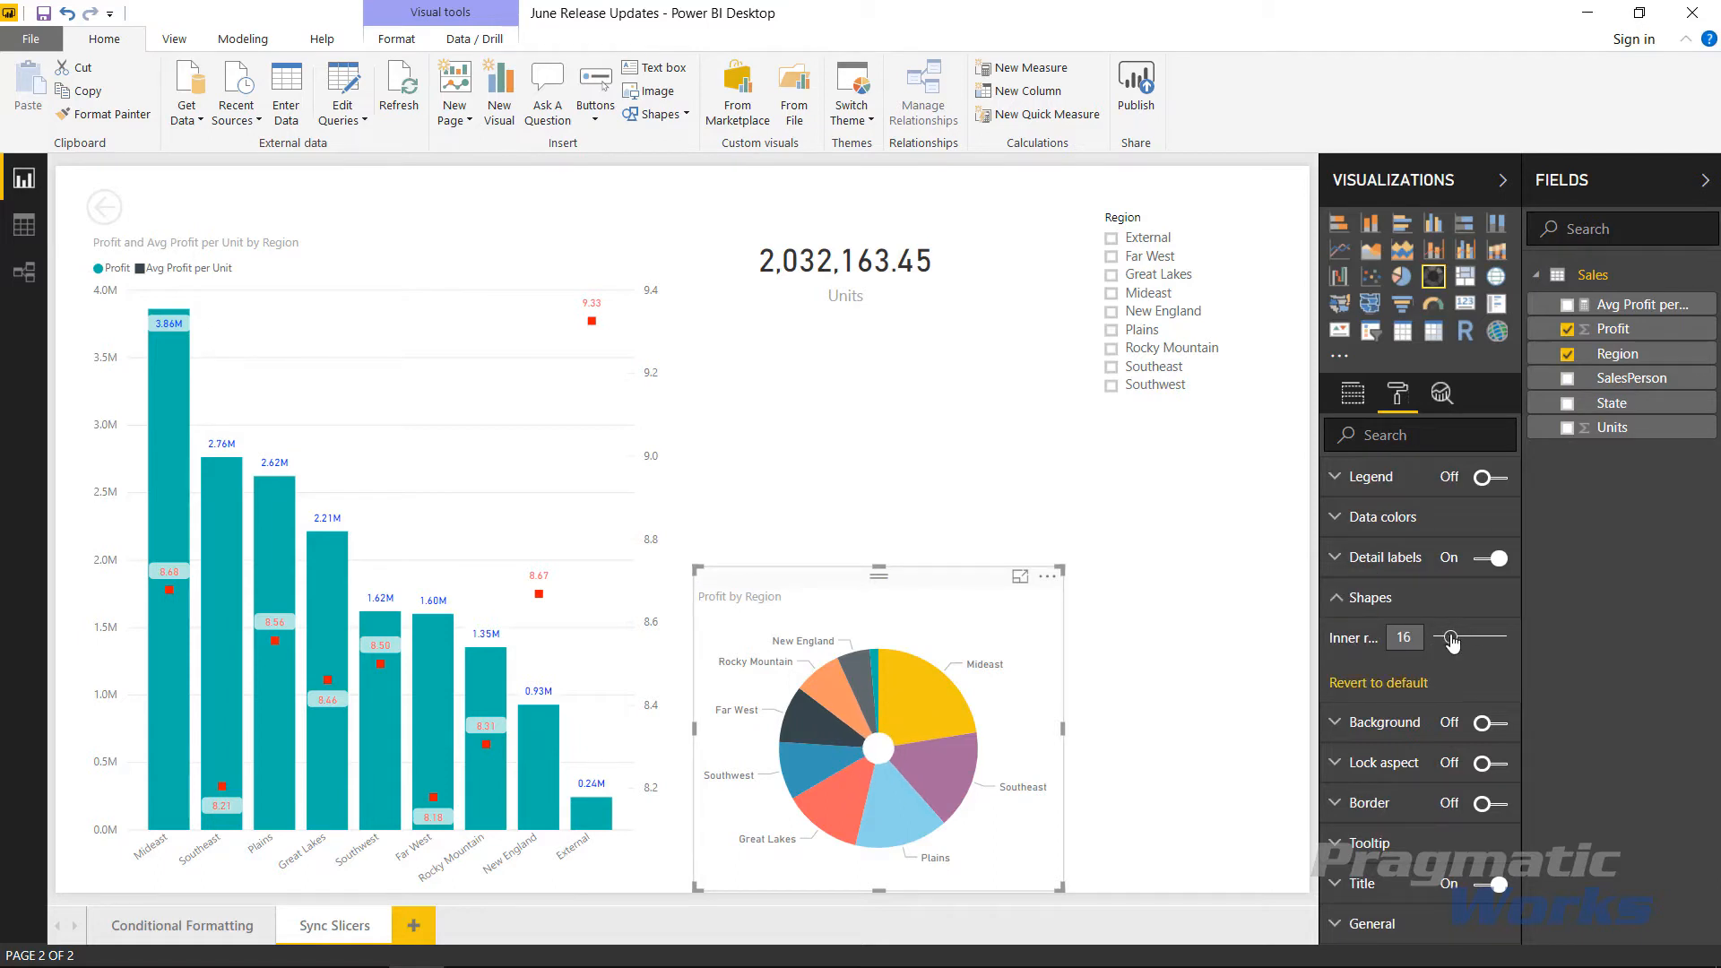
mouse_move(1453, 641)
mouse_down()
mouse_move(1508, 653)
mouse_move(1447, 654)
mouse_move(1500, 651)
mouse_move(1469, 656)
mouse_up()
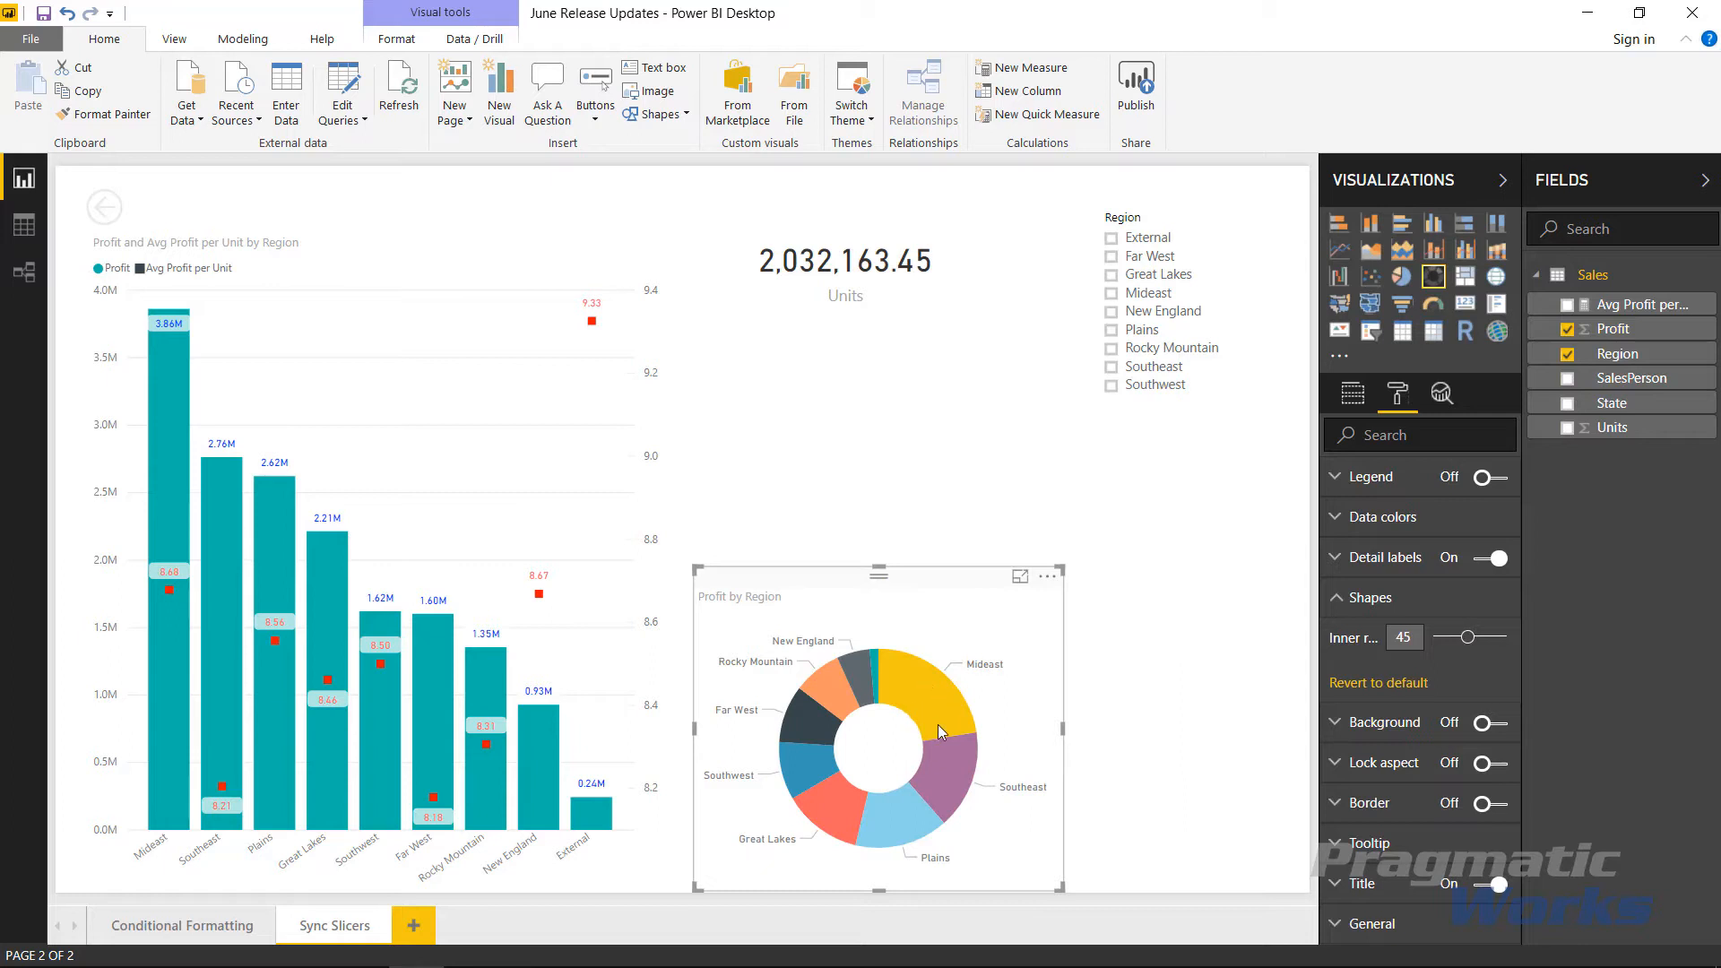
mouse_move(924, 701)
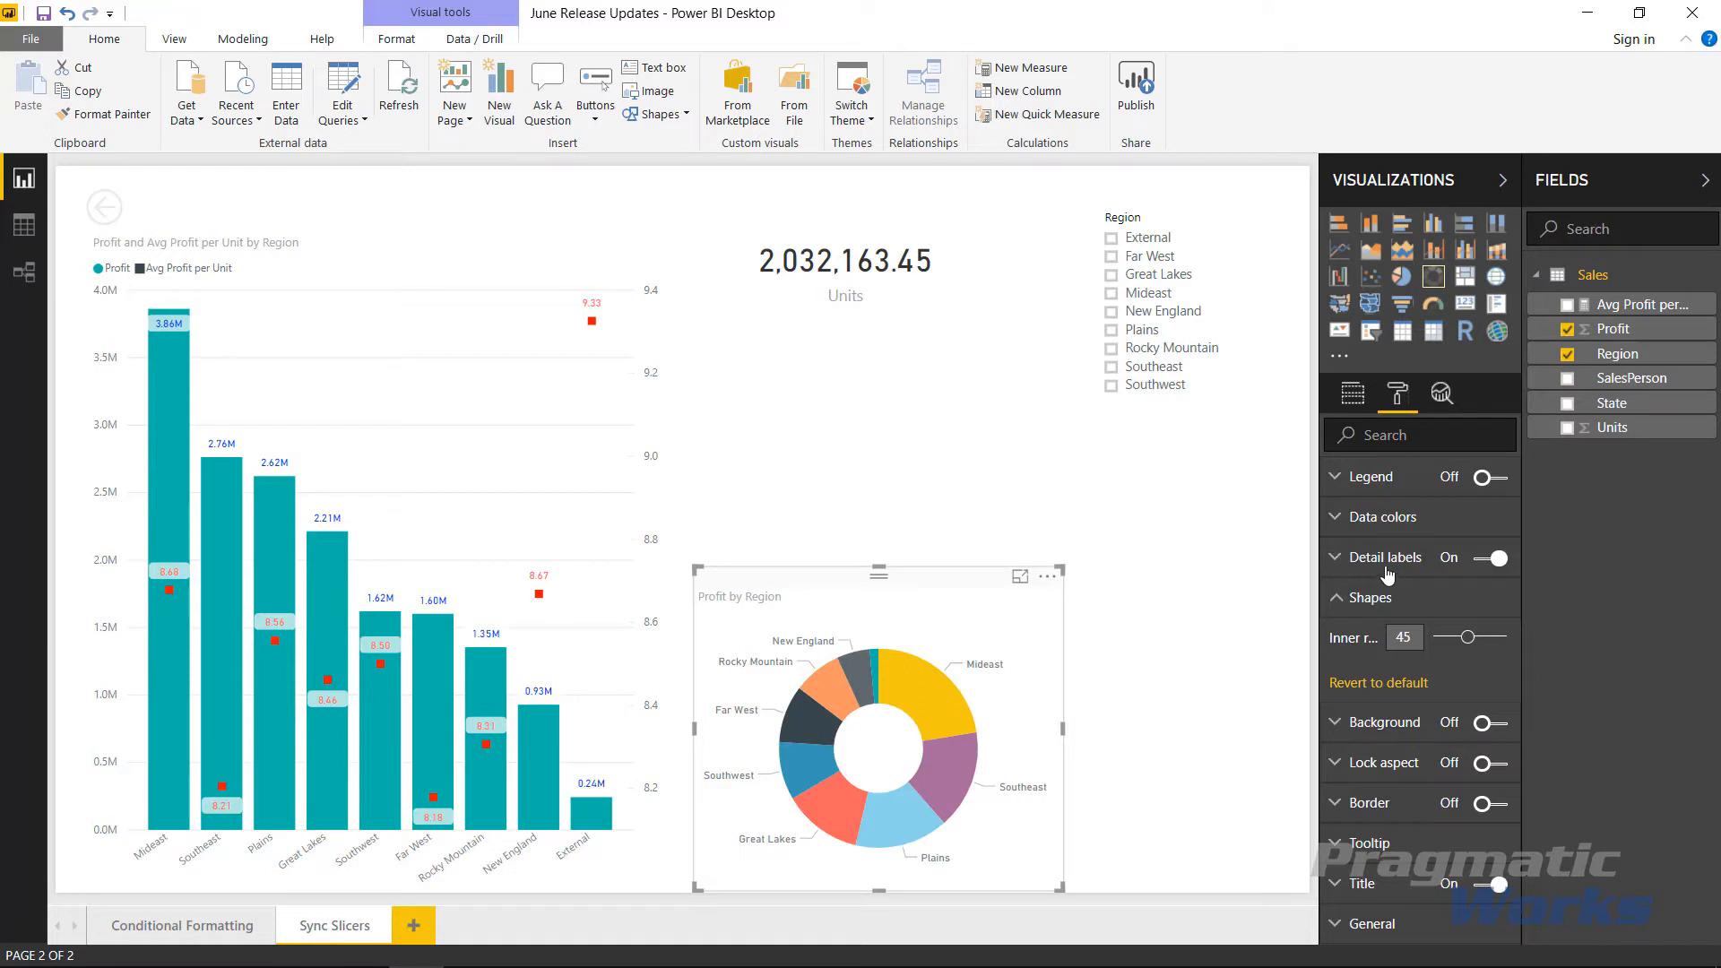
Step: Set the donut chart's detail label position to Prefer inside, after trying Inside
click(1336, 559)
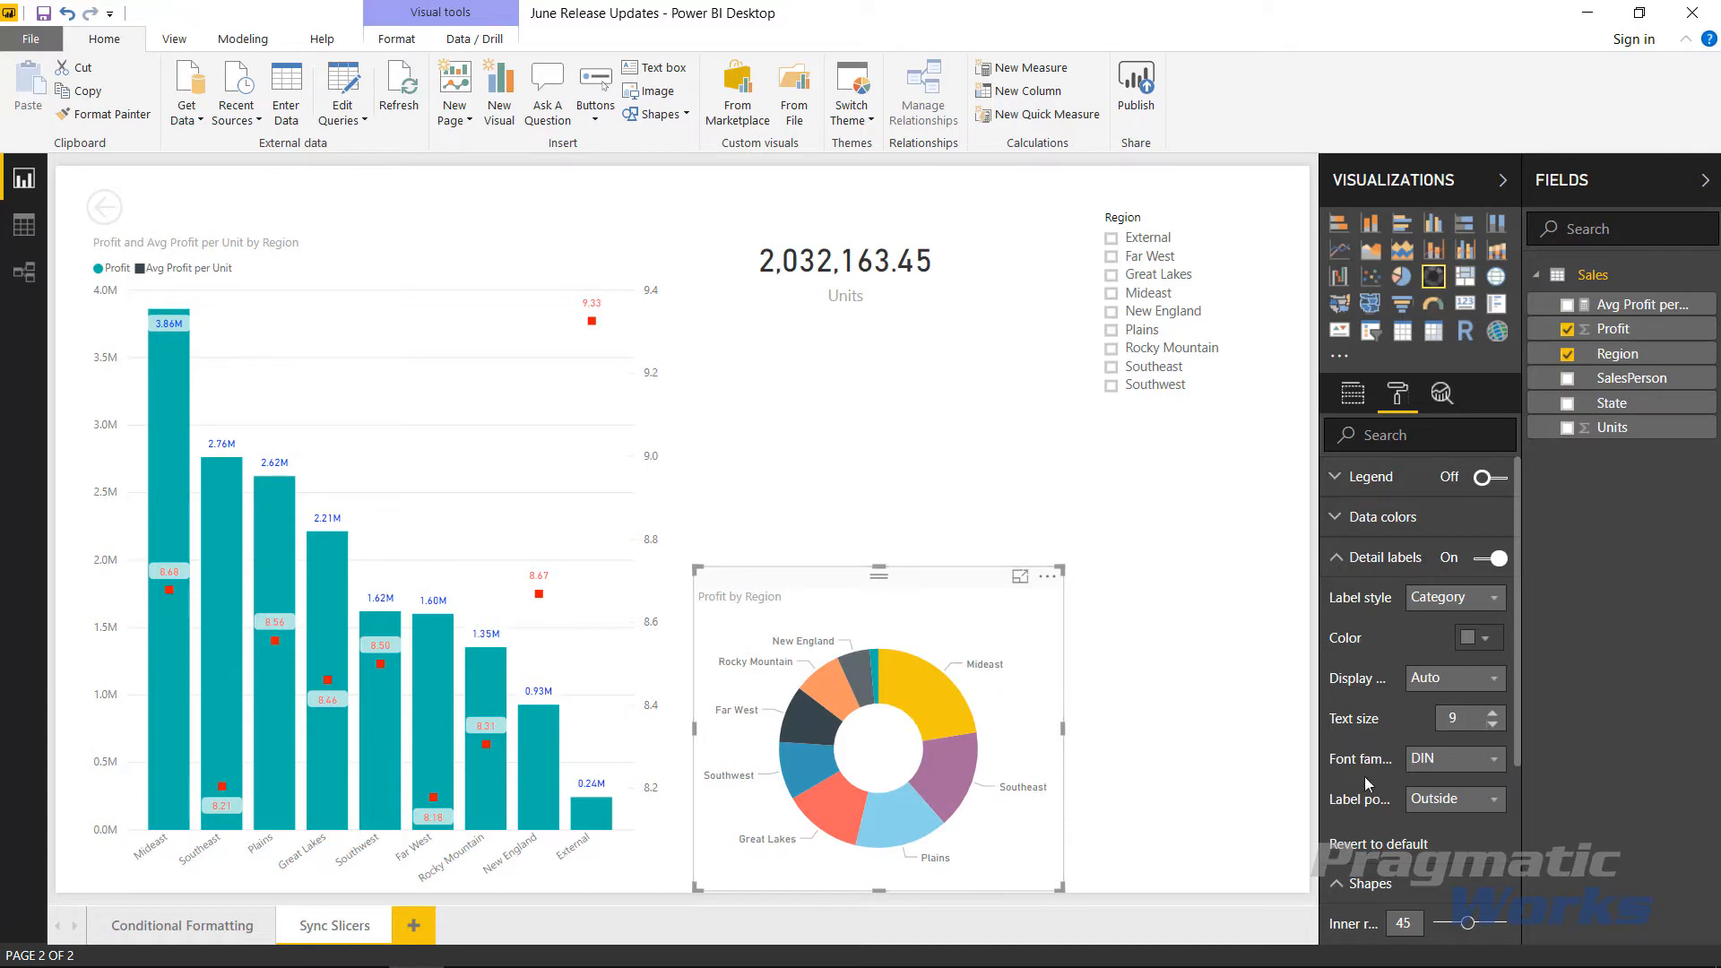
click(1493, 807)
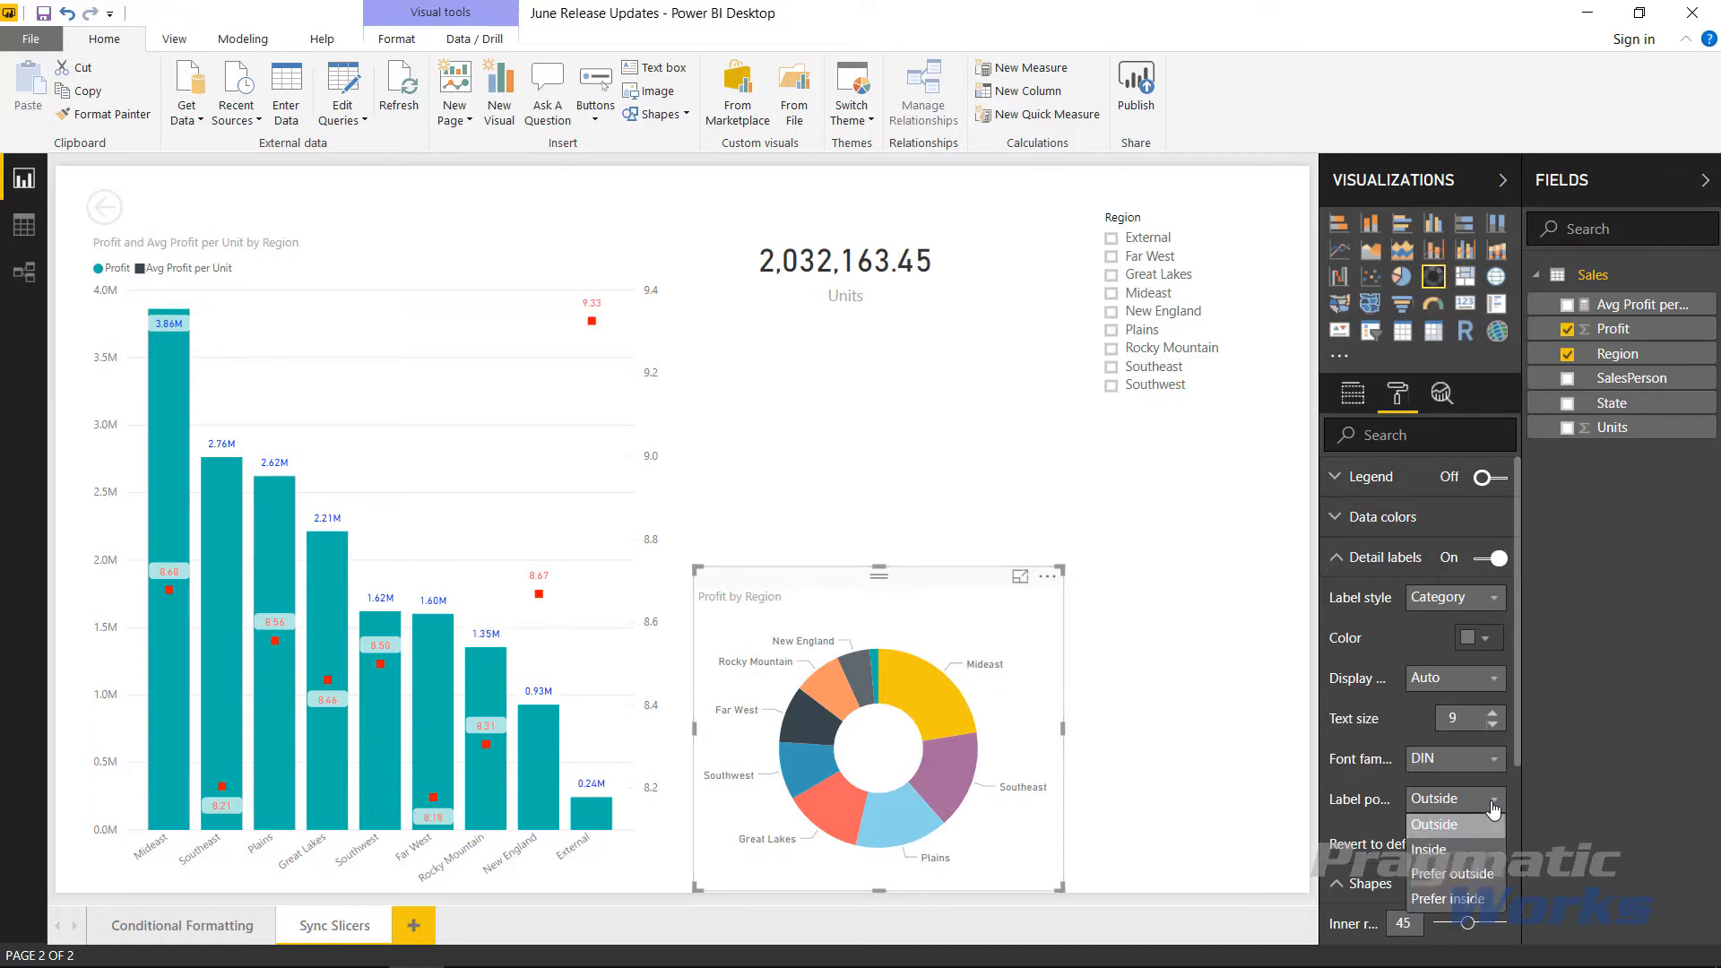
click(1451, 859)
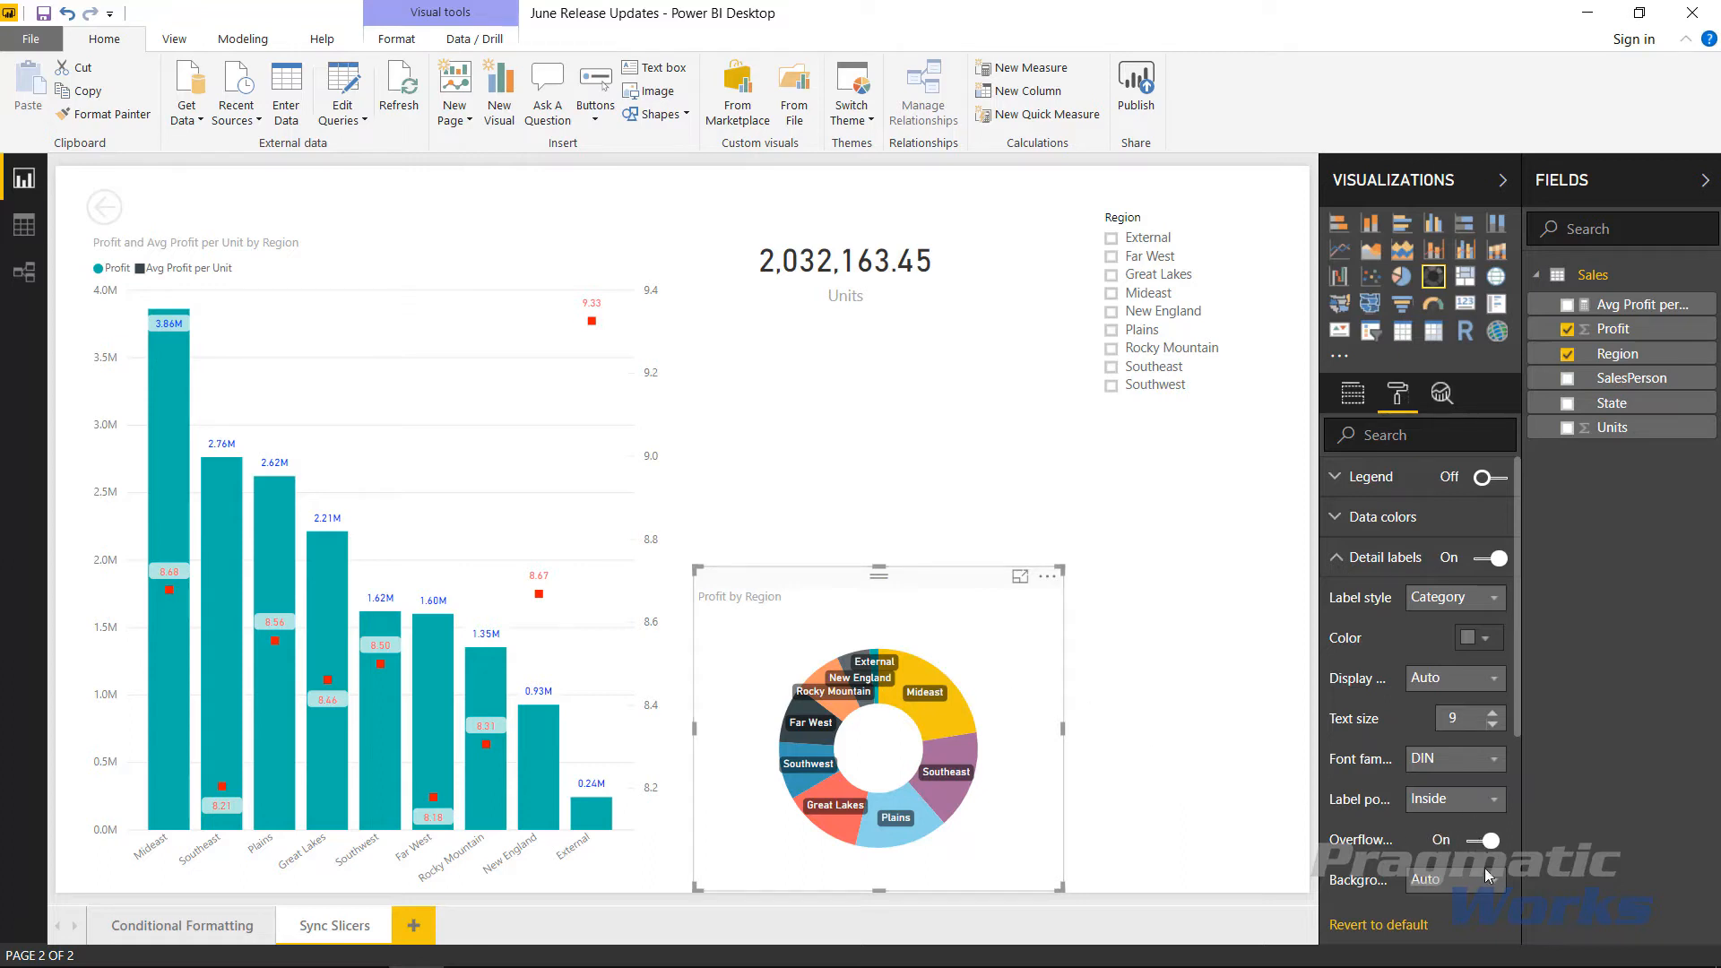
click(1485, 802)
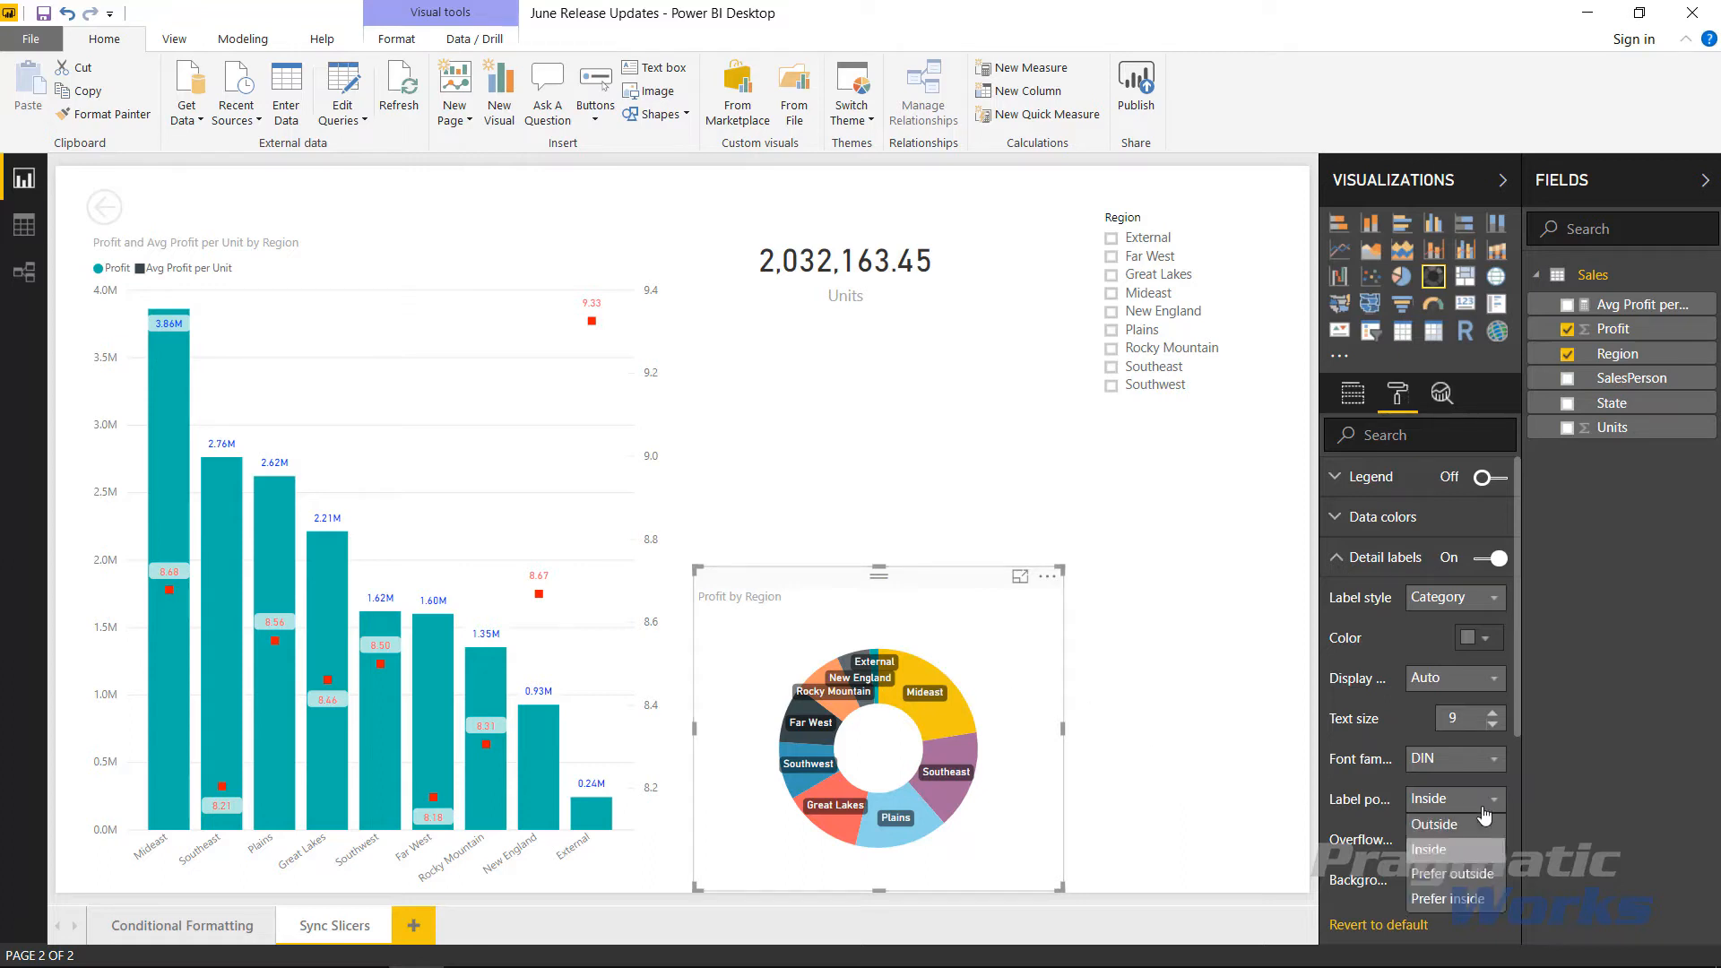
click(1454, 898)
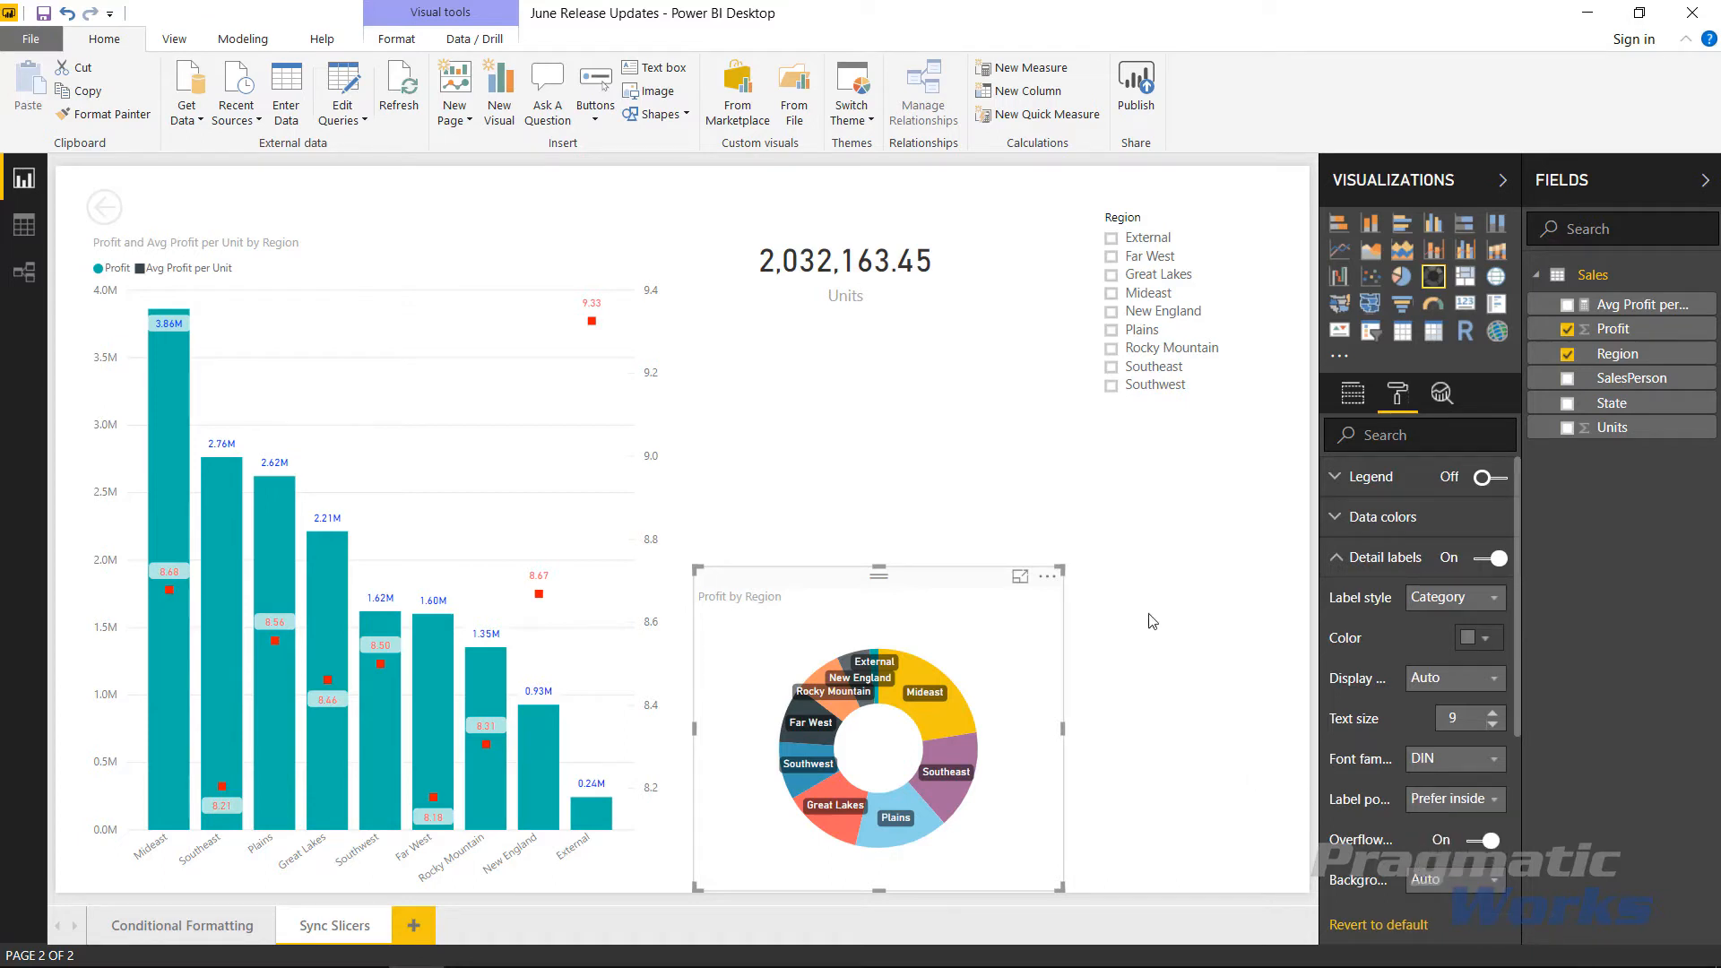
Step: Make the donut chart slightly smaller and thin its ring by setting the inner radius to 73
drag(1060, 569, 1019, 613)
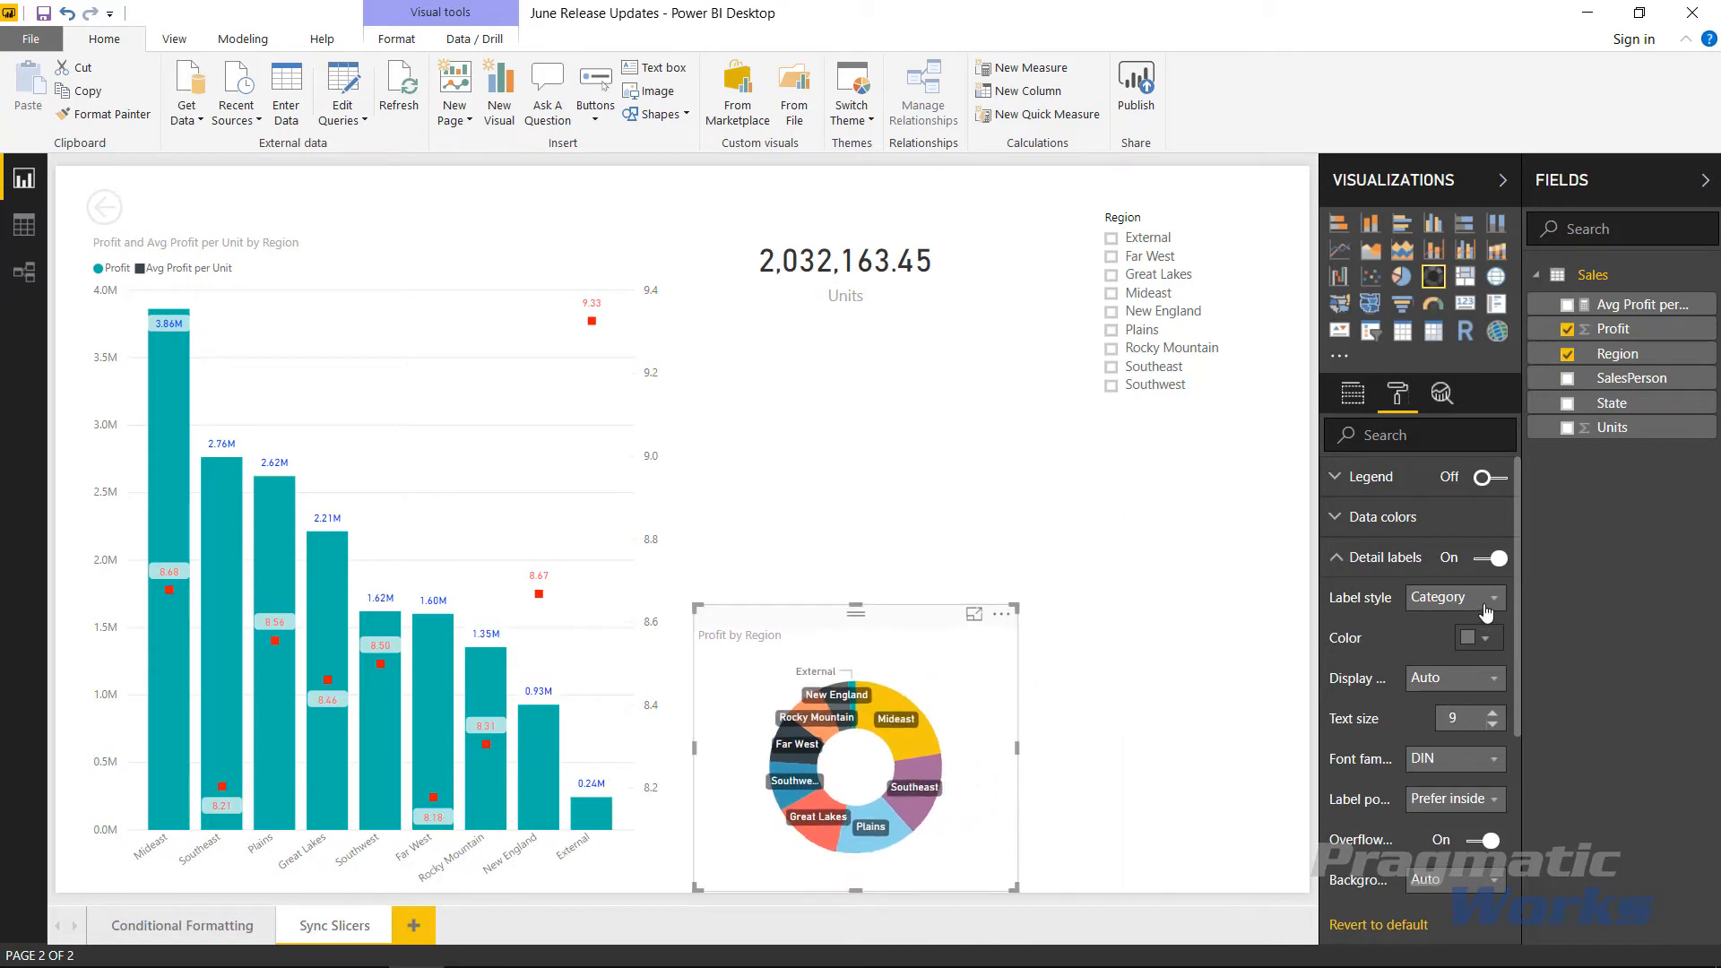
click(1360, 568)
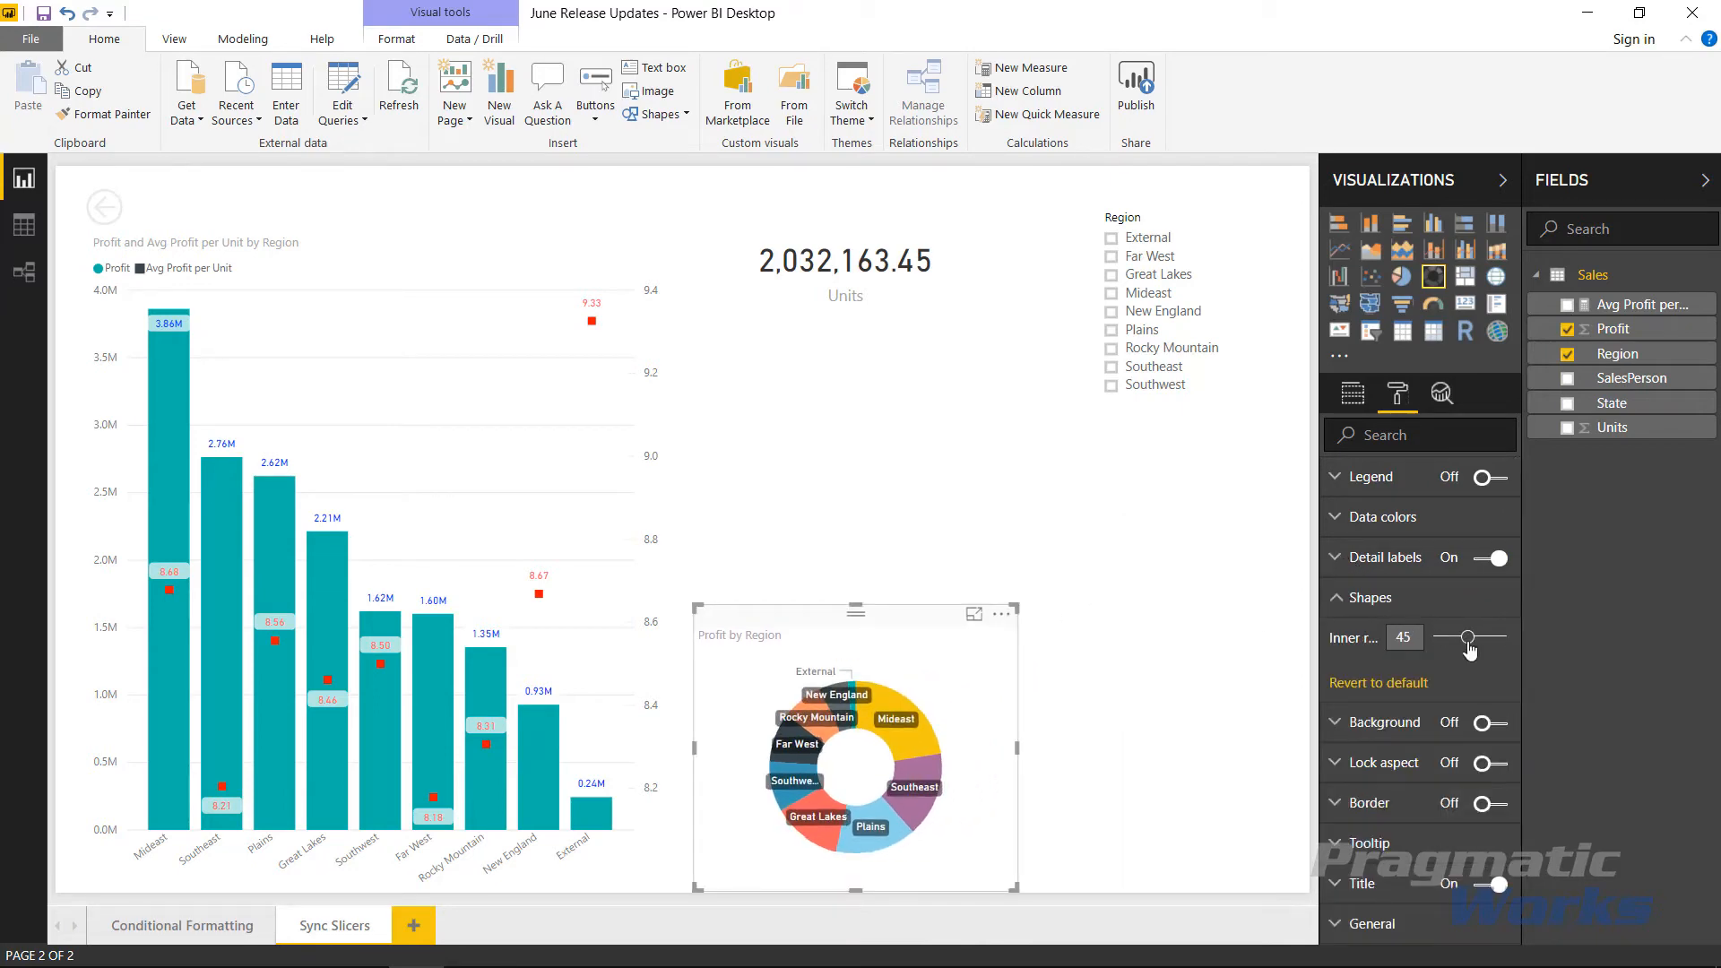
drag(1468, 644, 1486, 644)
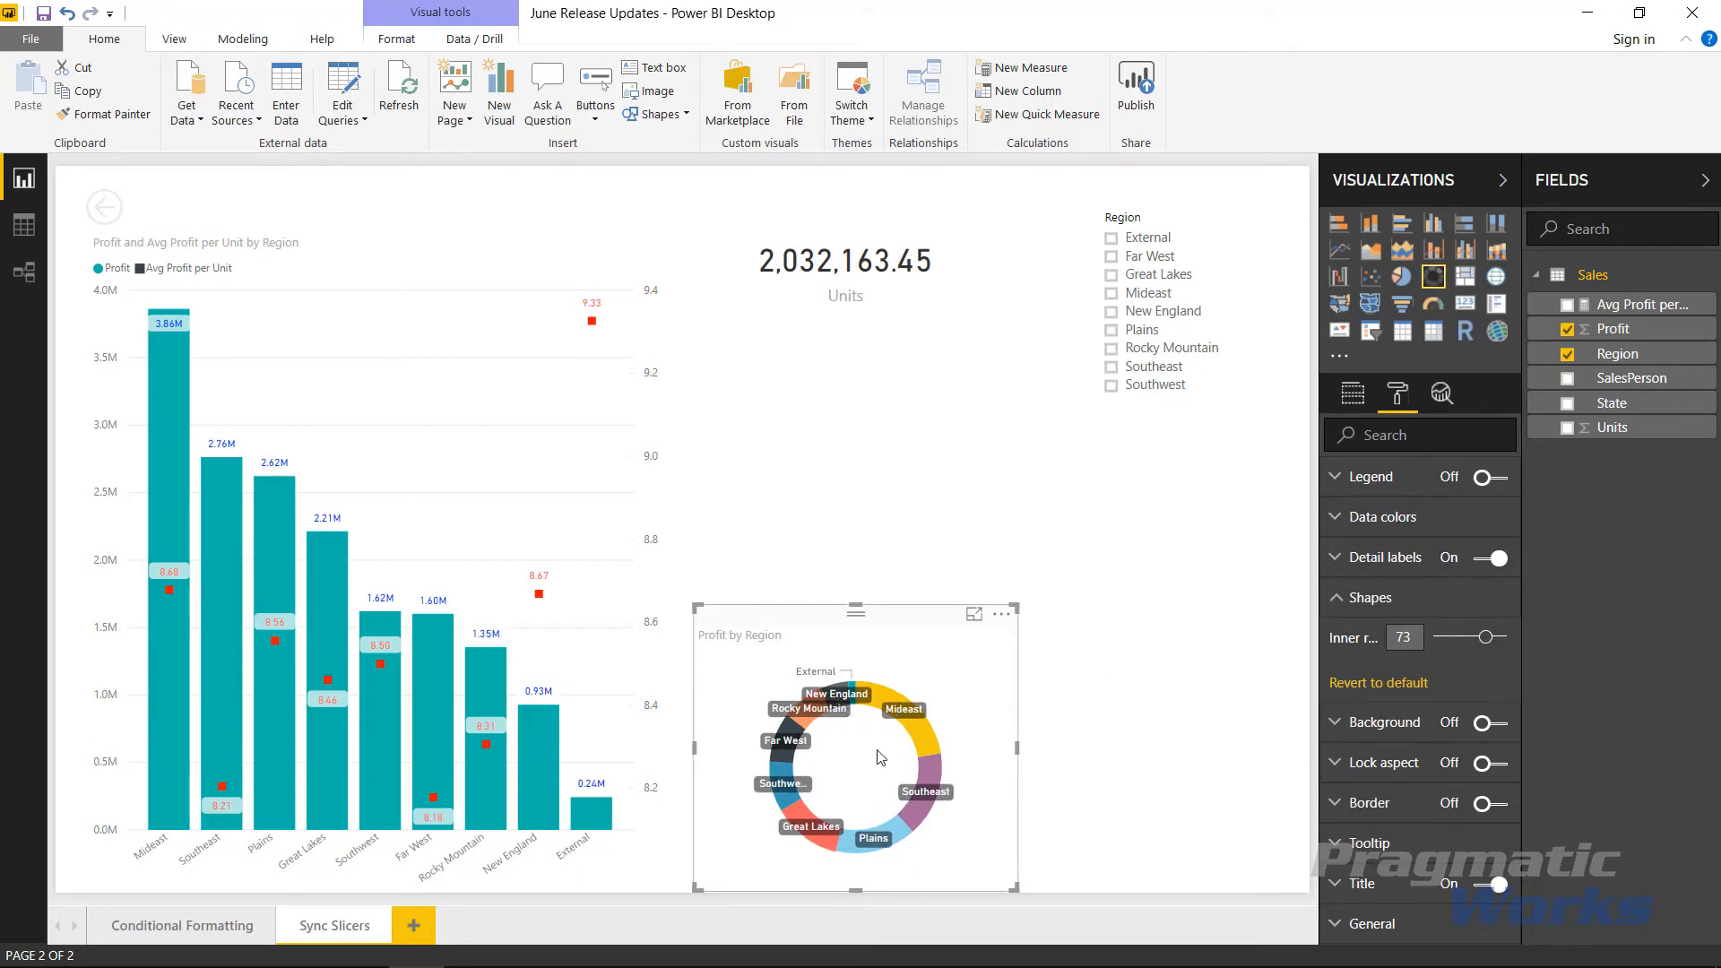
Step: Keep the detail label position at Prefer inside and turn off overflow text for the donut chart's labels
click(1335, 557)
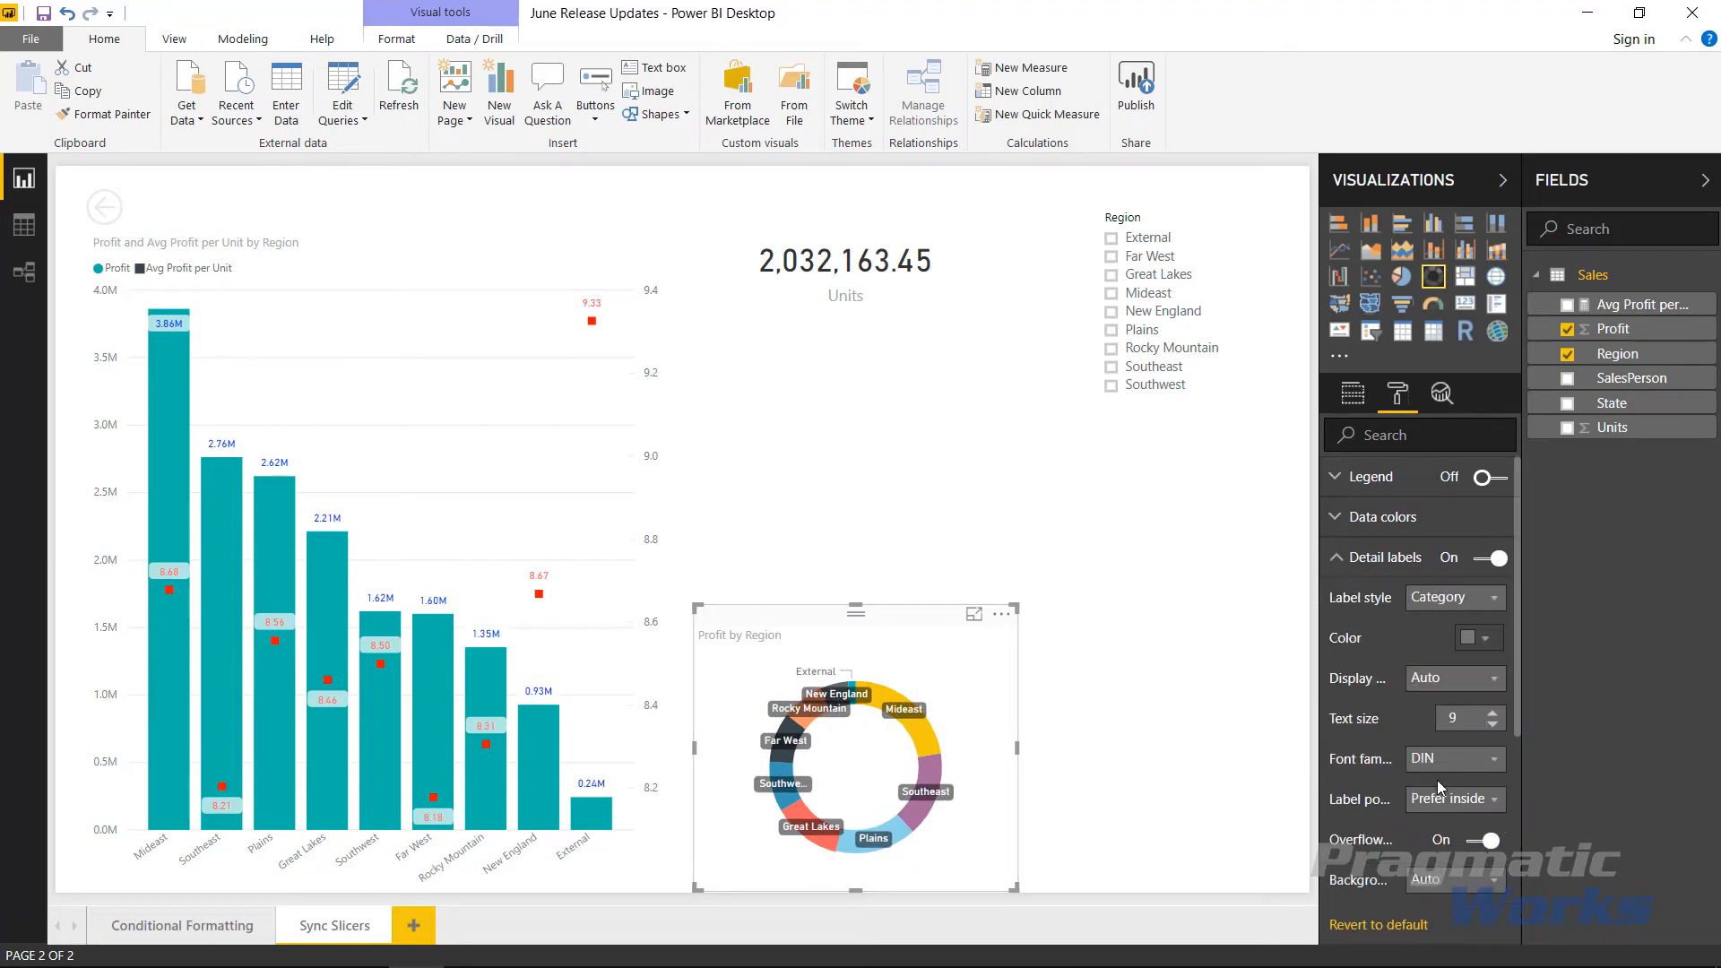
click(1450, 802)
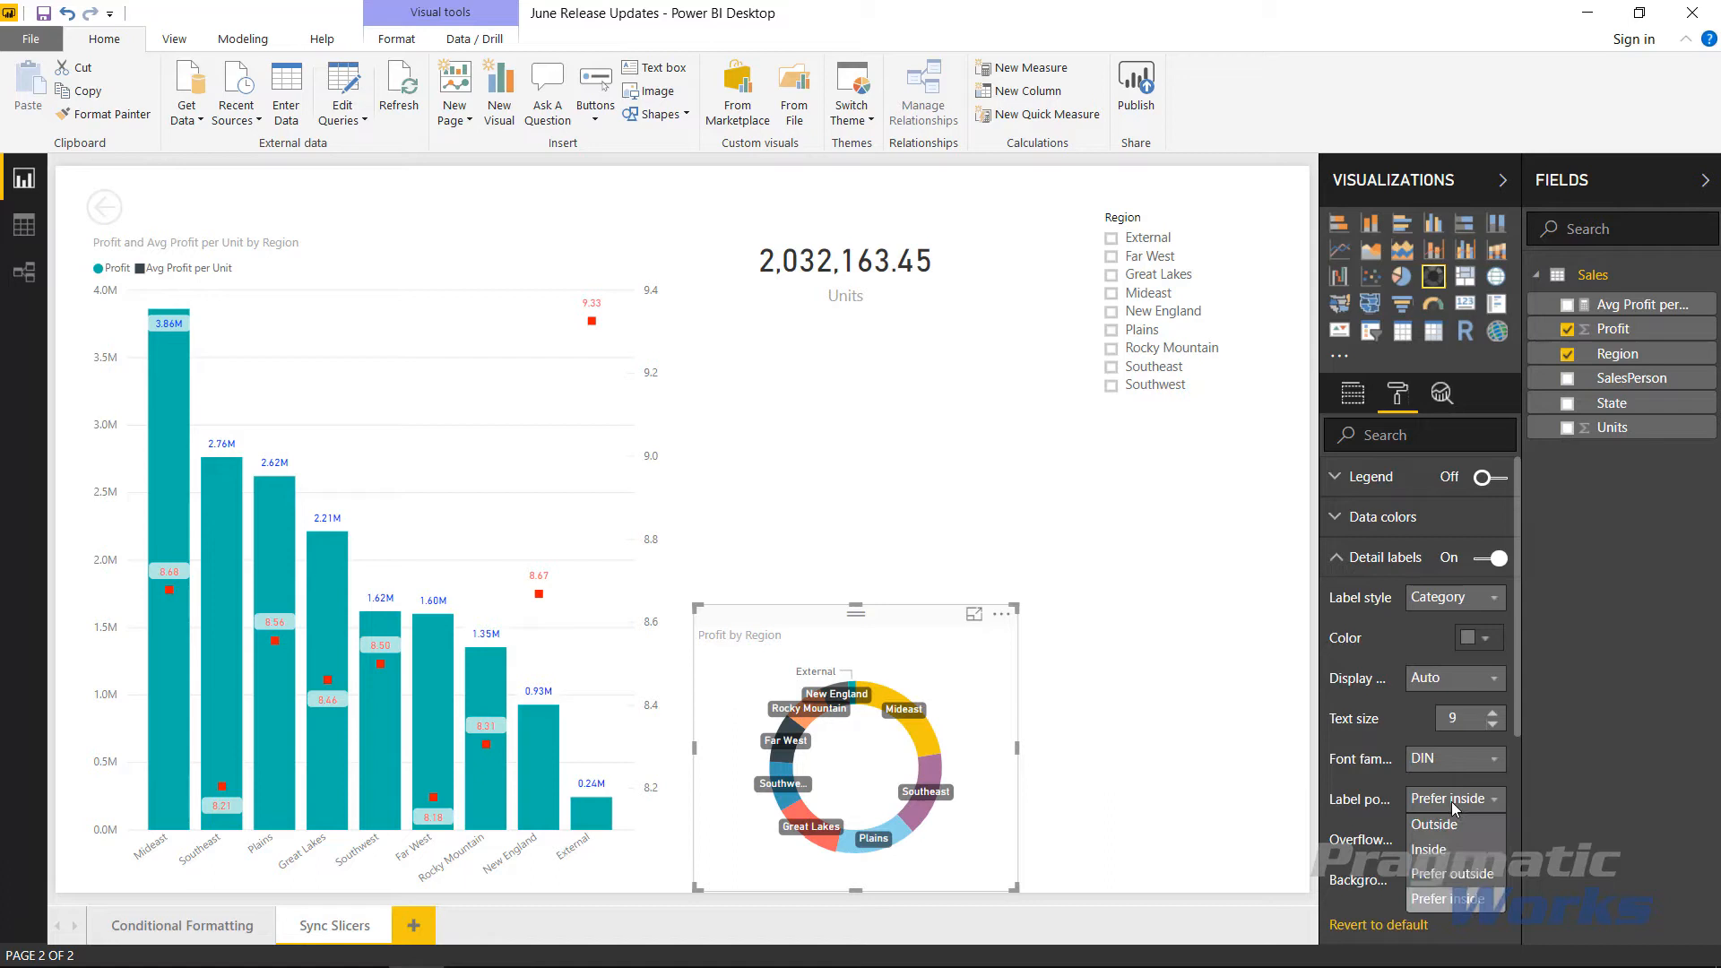
click(1441, 899)
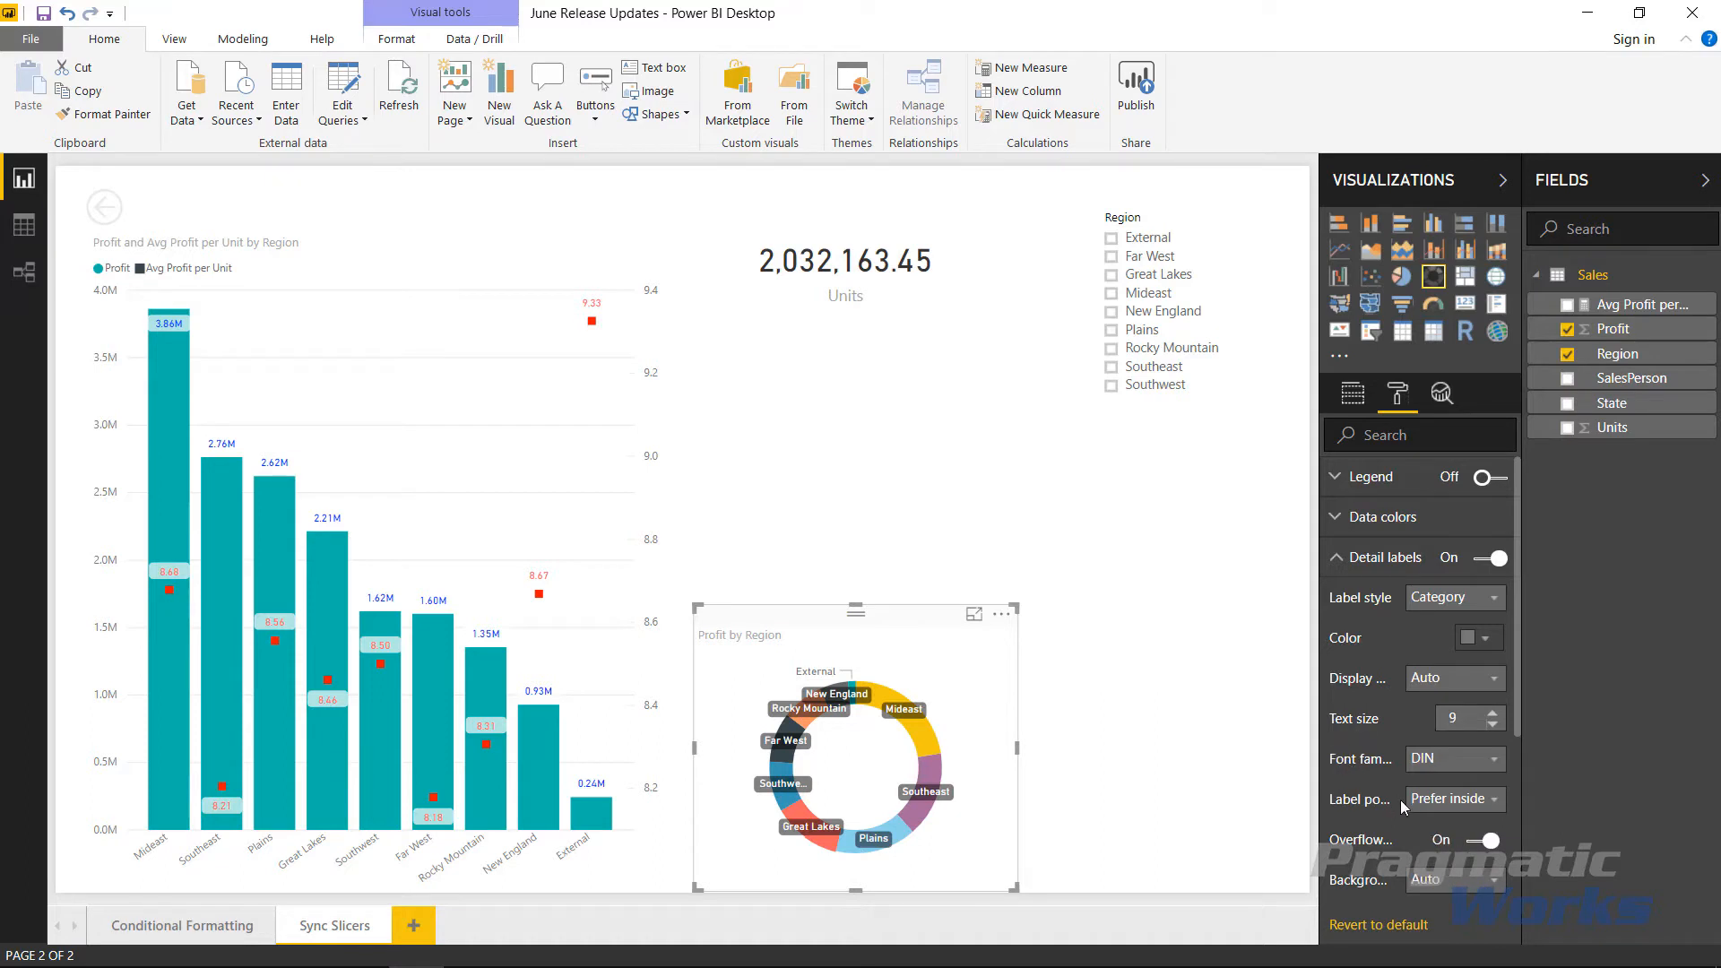
scroll(1375, 823, down, 2)
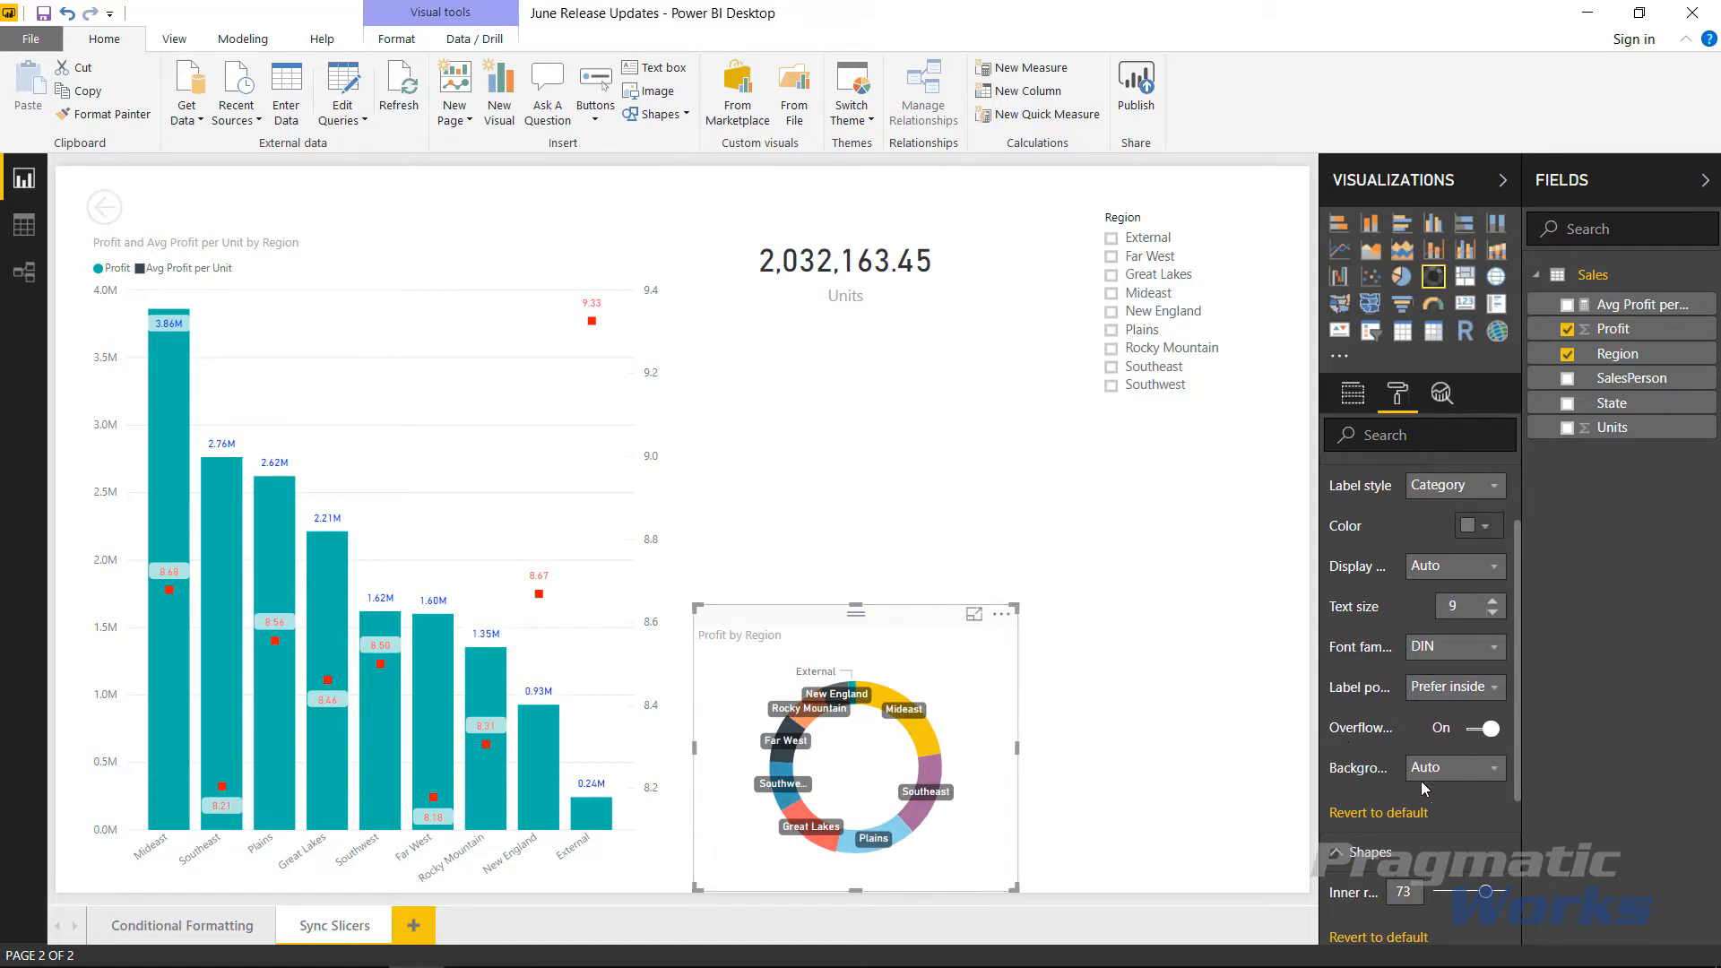
click(1465, 736)
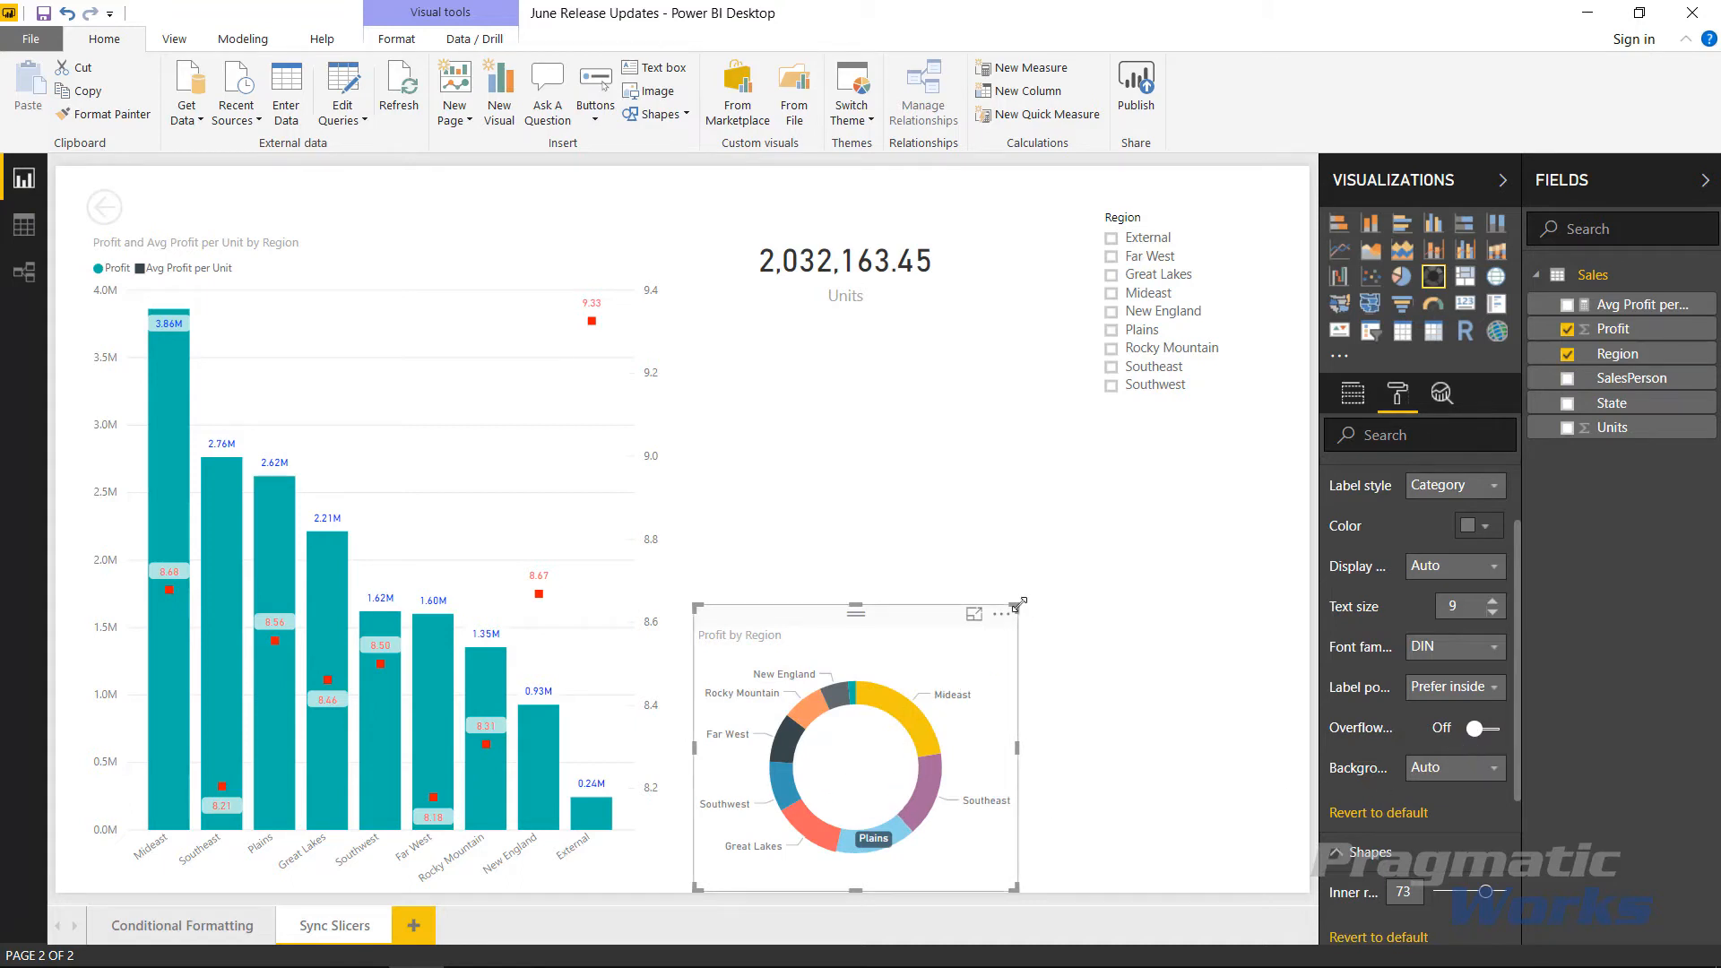
Step: Try the donut chart at a larger size and narrow it again to compare how its labels are placed
drag(1025, 611, 1076, 581)
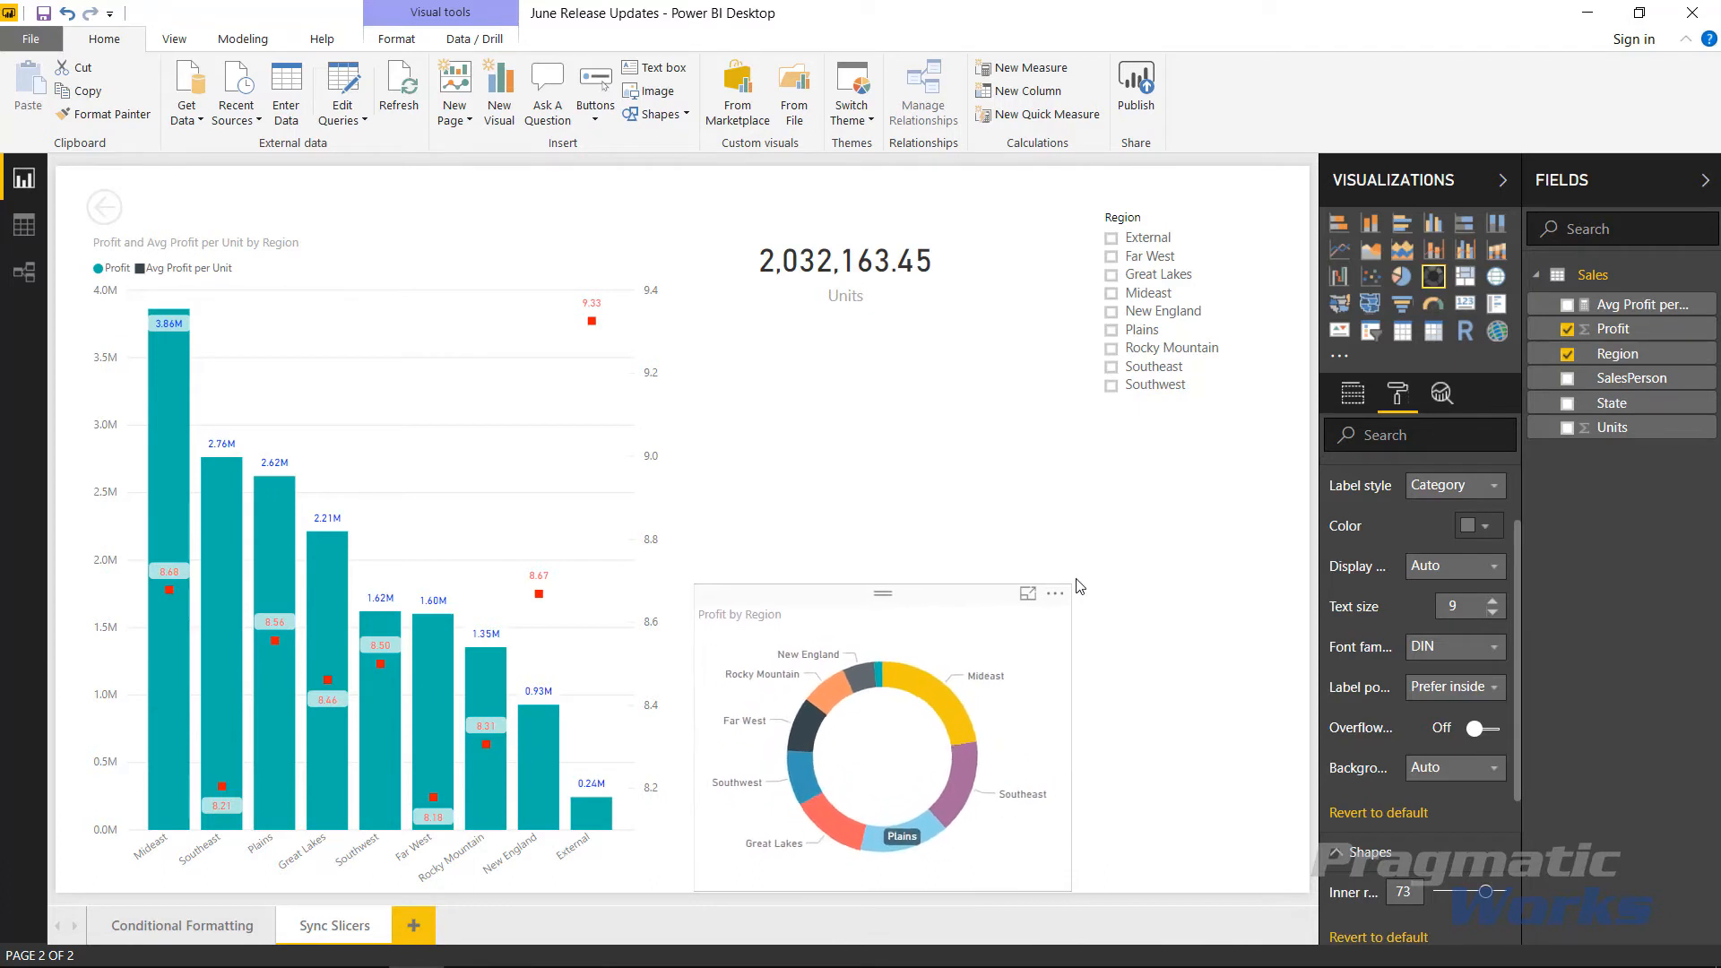
click(1193, 587)
click(983, 626)
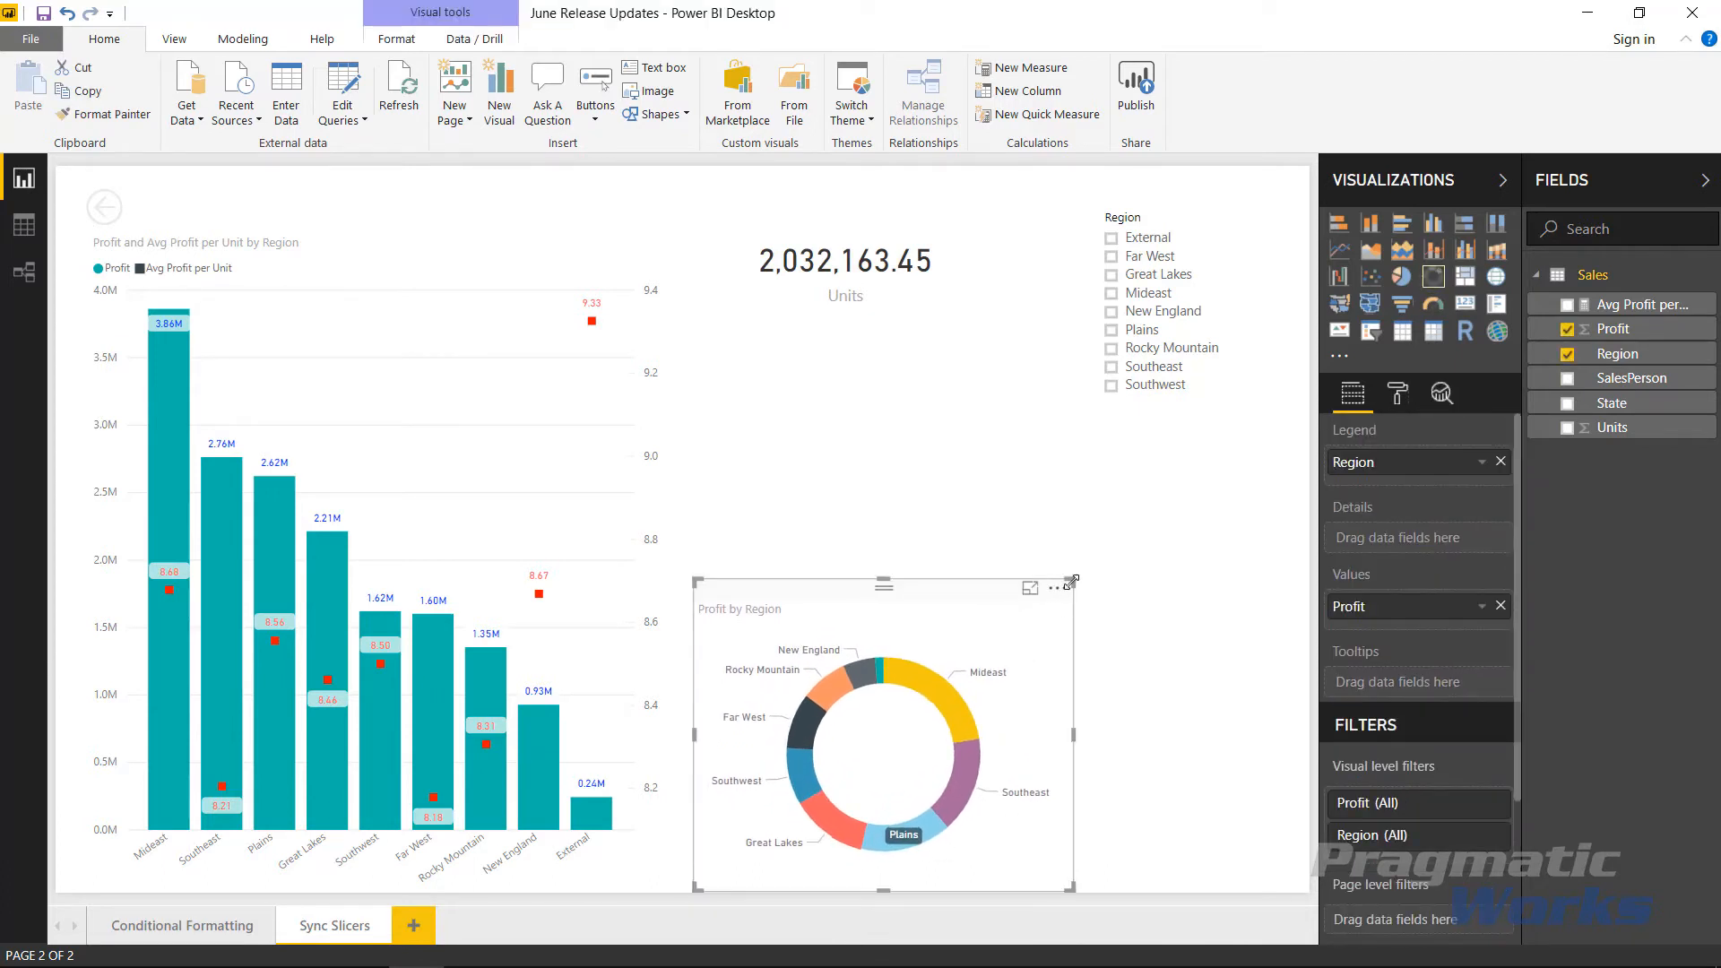
drag(1071, 582, 1019, 588)
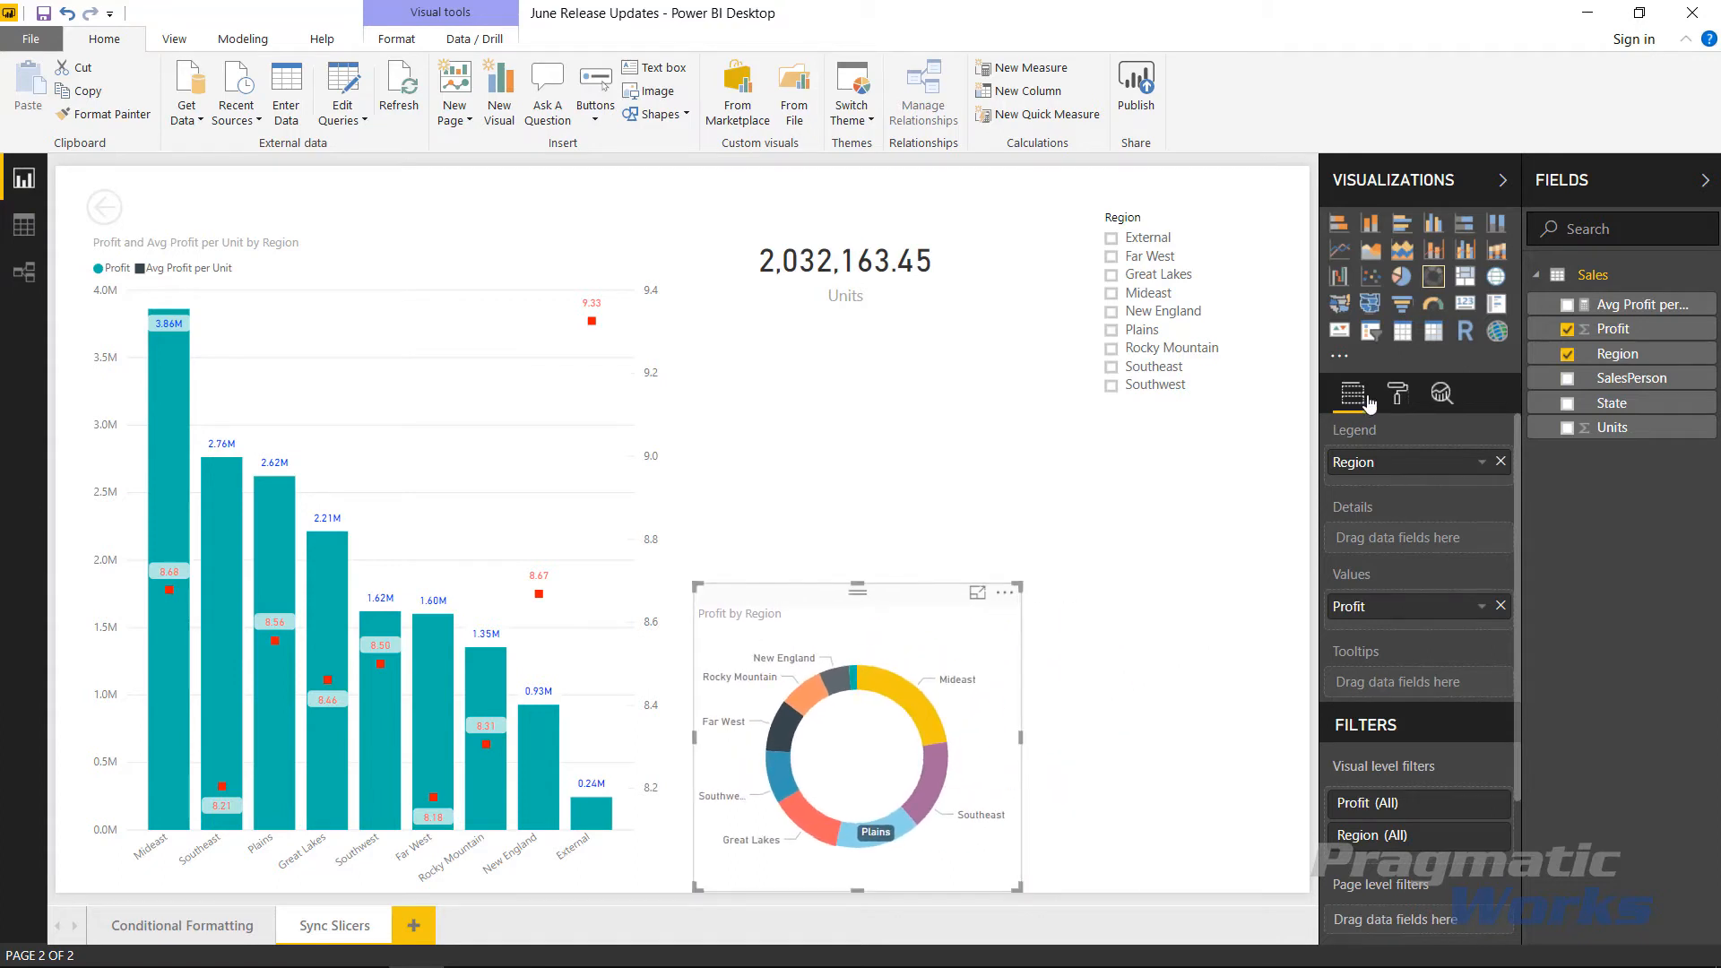
Step: Set the donut chart's inner radius to 50 and enlarge the chart
click(1399, 399)
click(1361, 600)
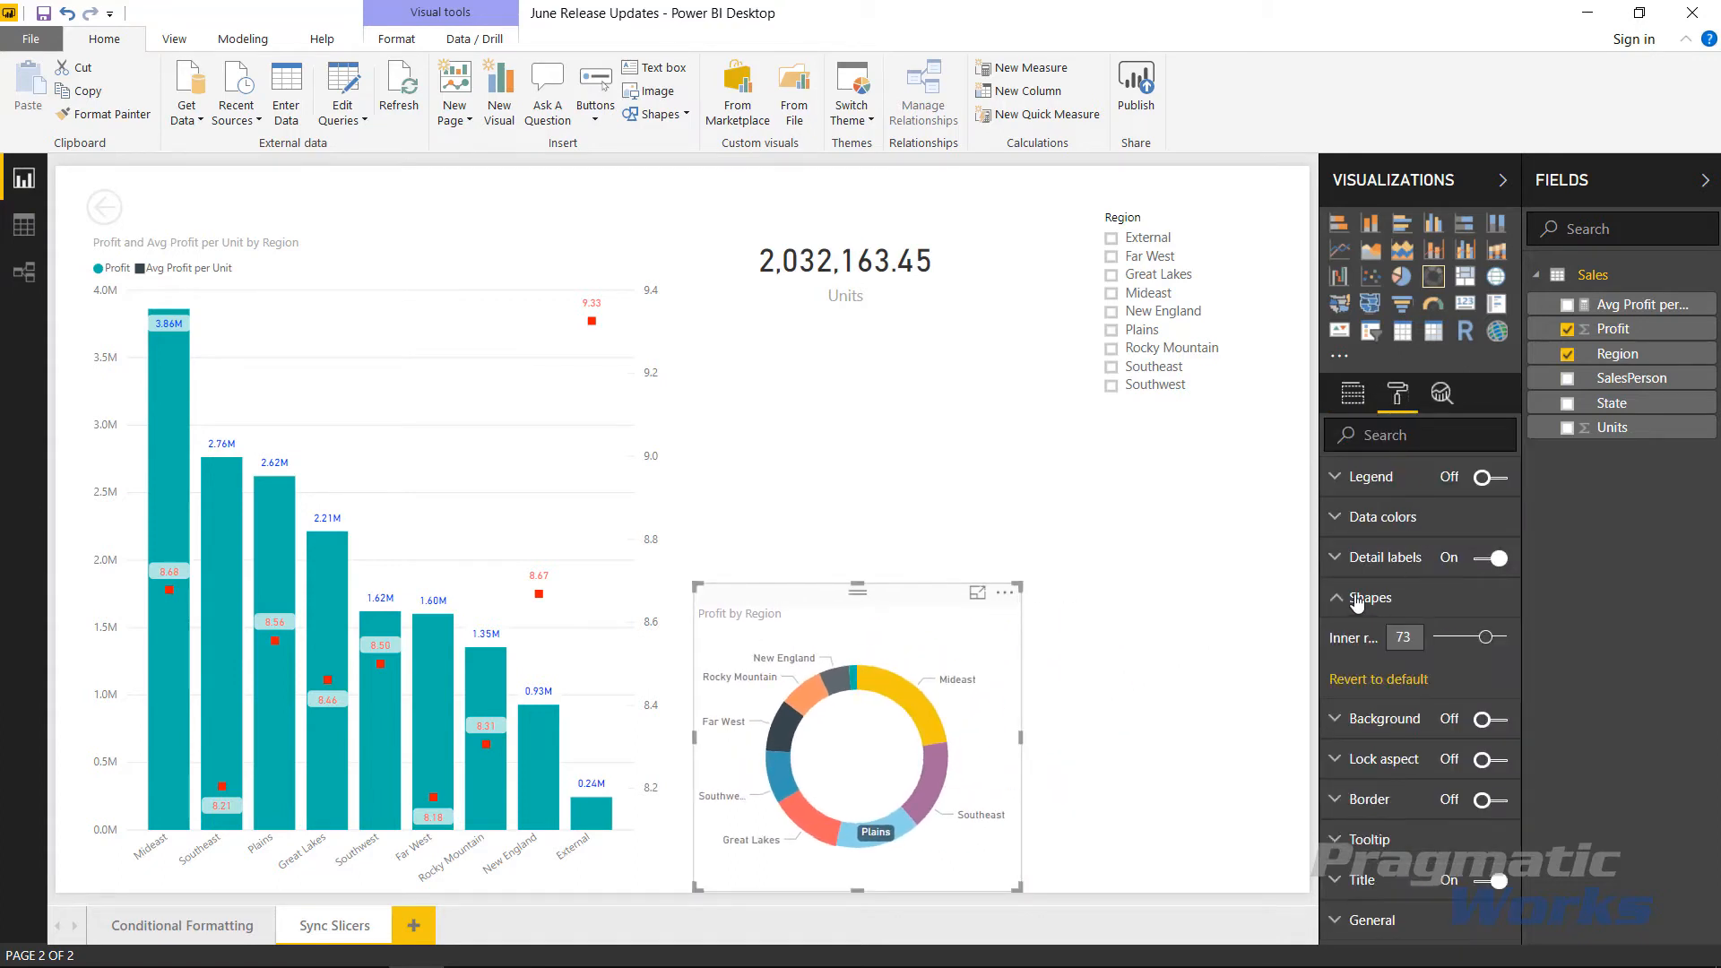
drag(1485, 637, 1471, 637)
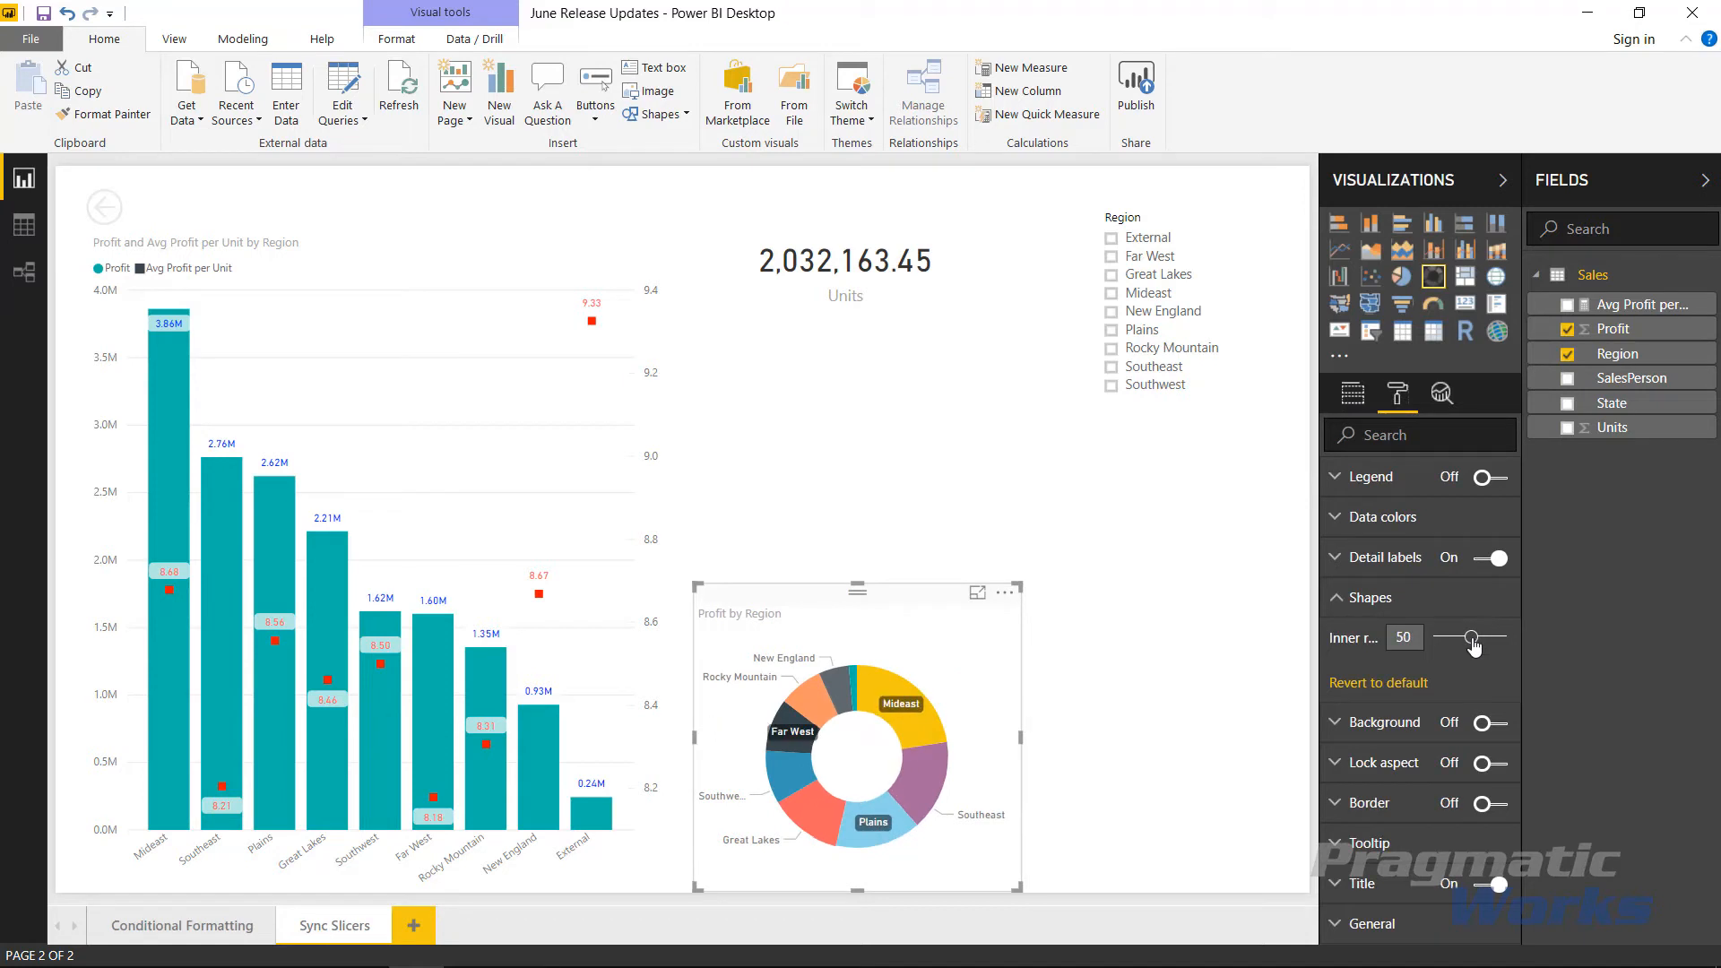
drag(1019, 587, 1076, 543)
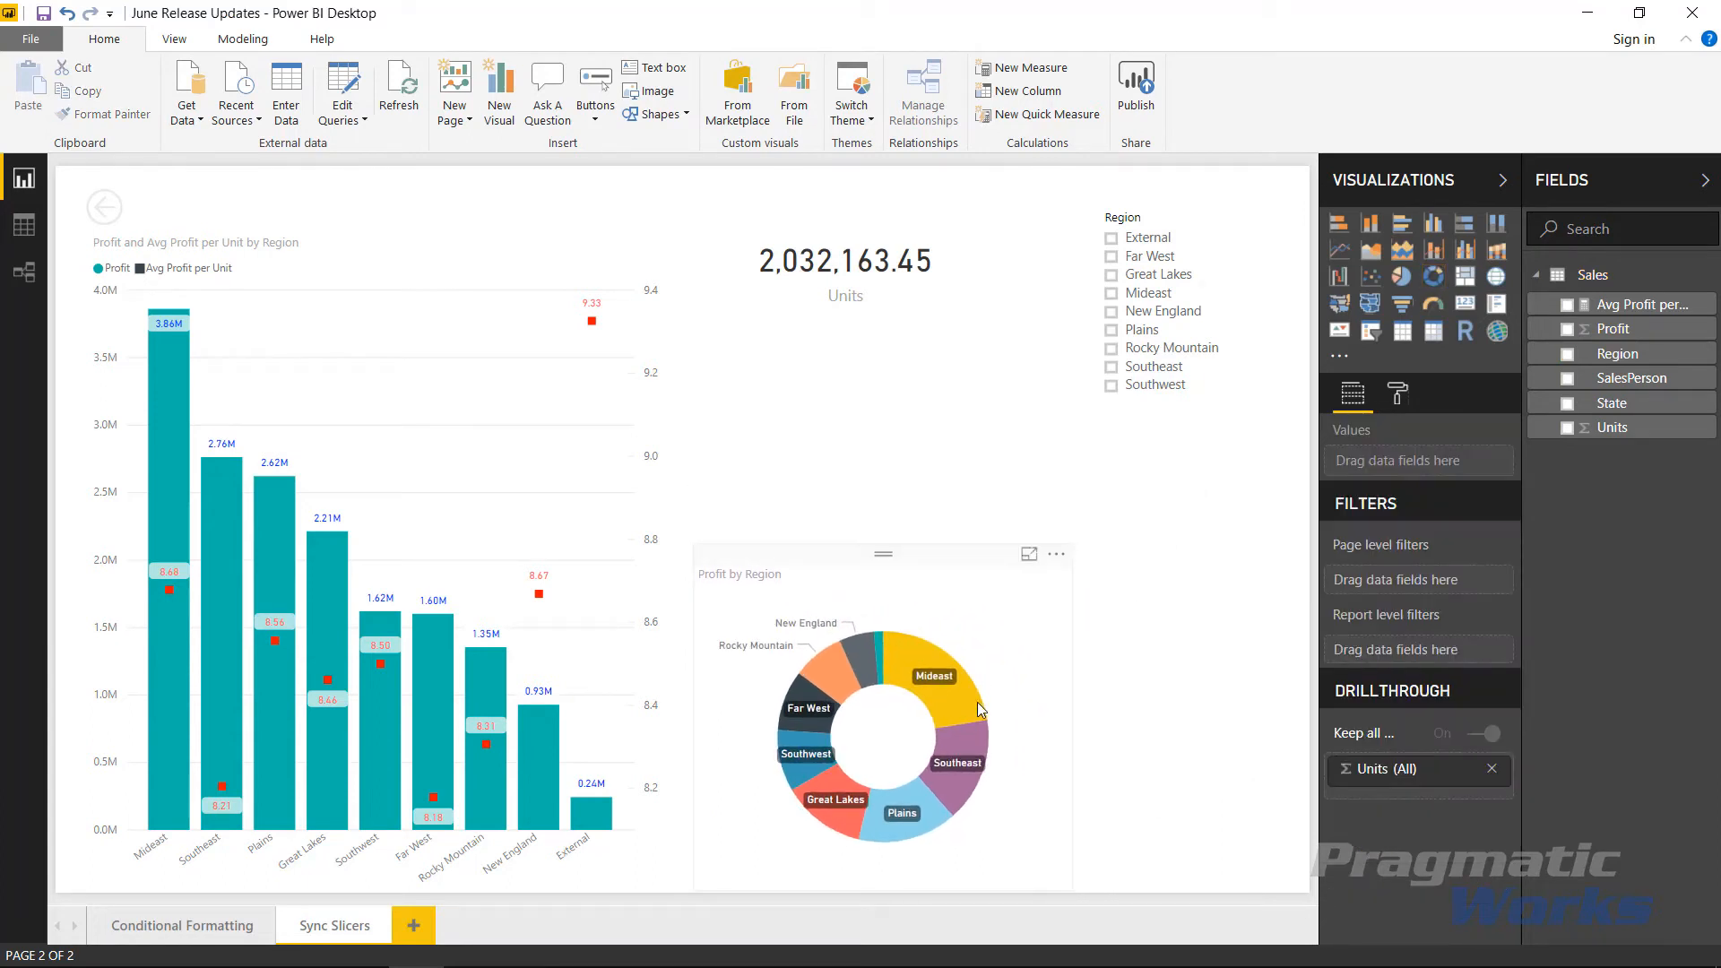
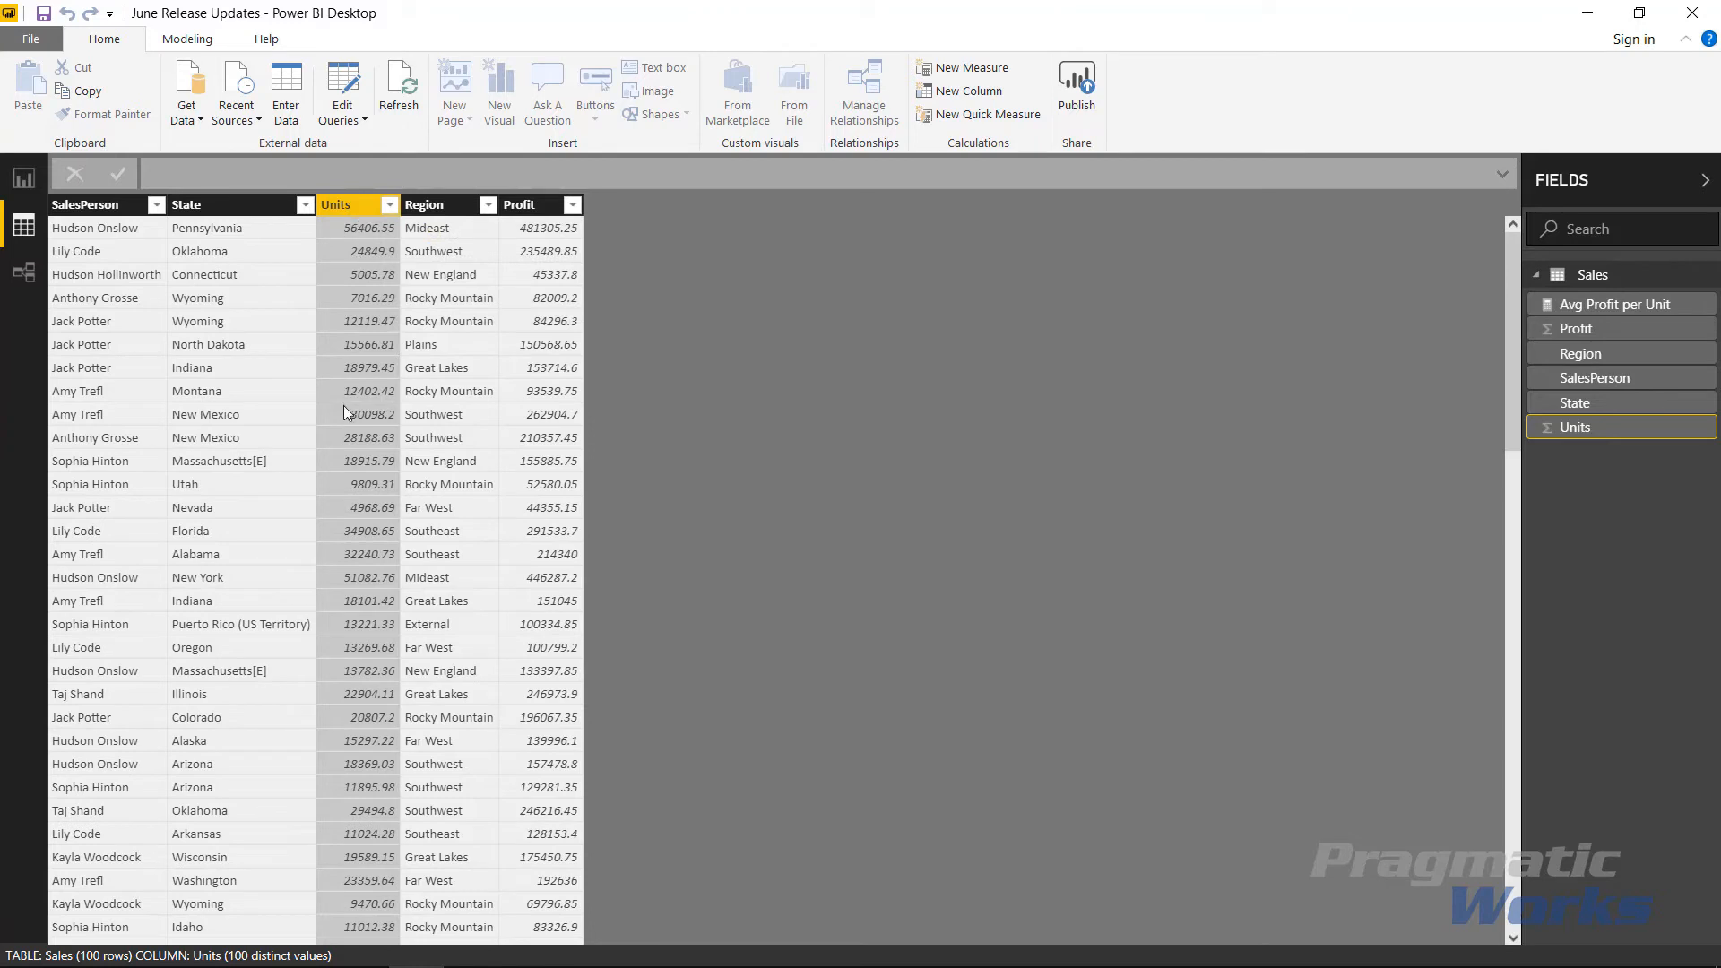
Step: Filter the Region column of the Sales data table to show only Far West rows
click(486, 208)
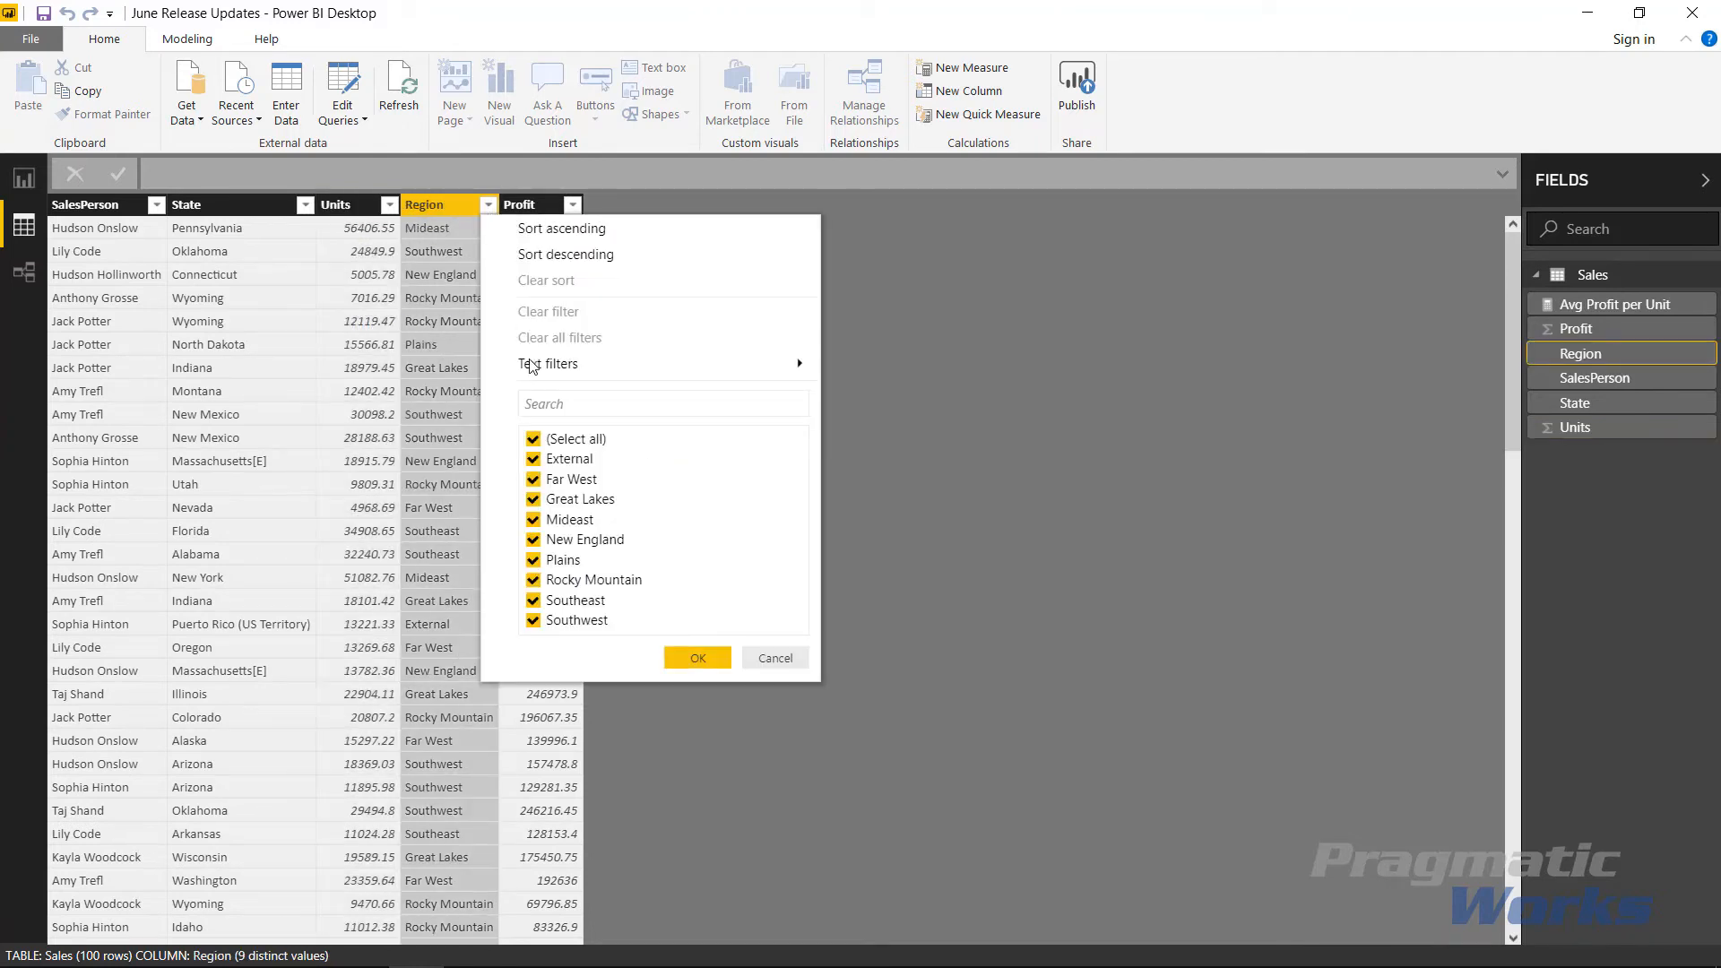
click(561, 439)
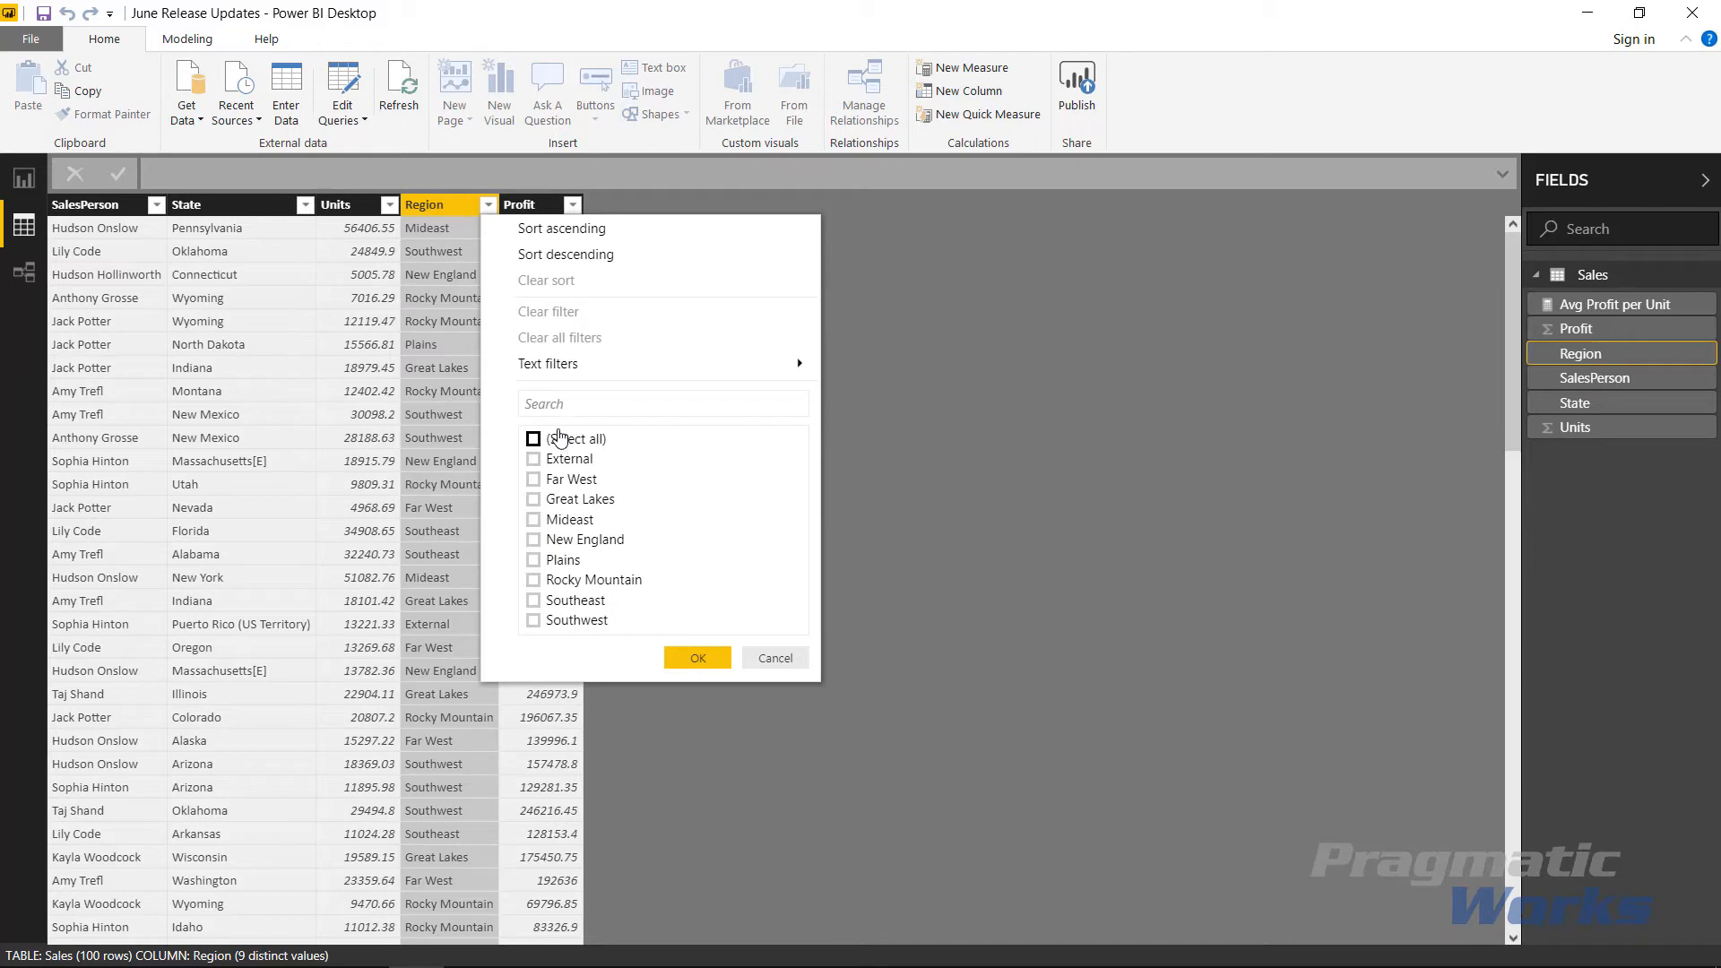
click(572, 485)
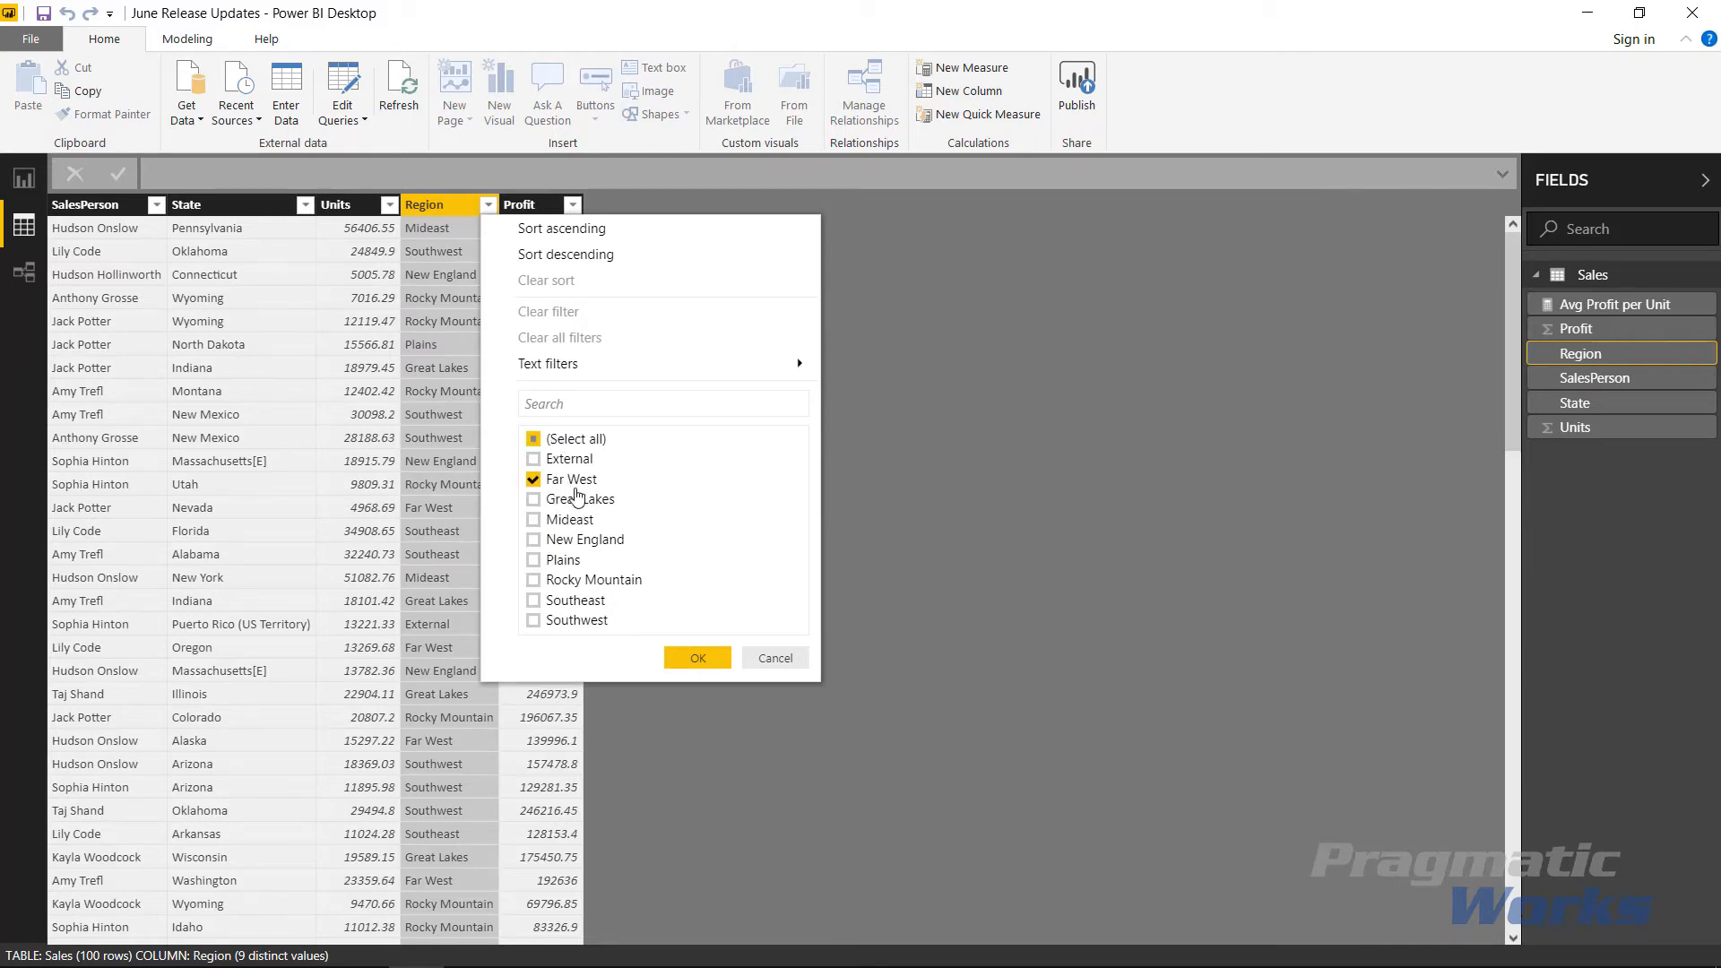
click(687, 657)
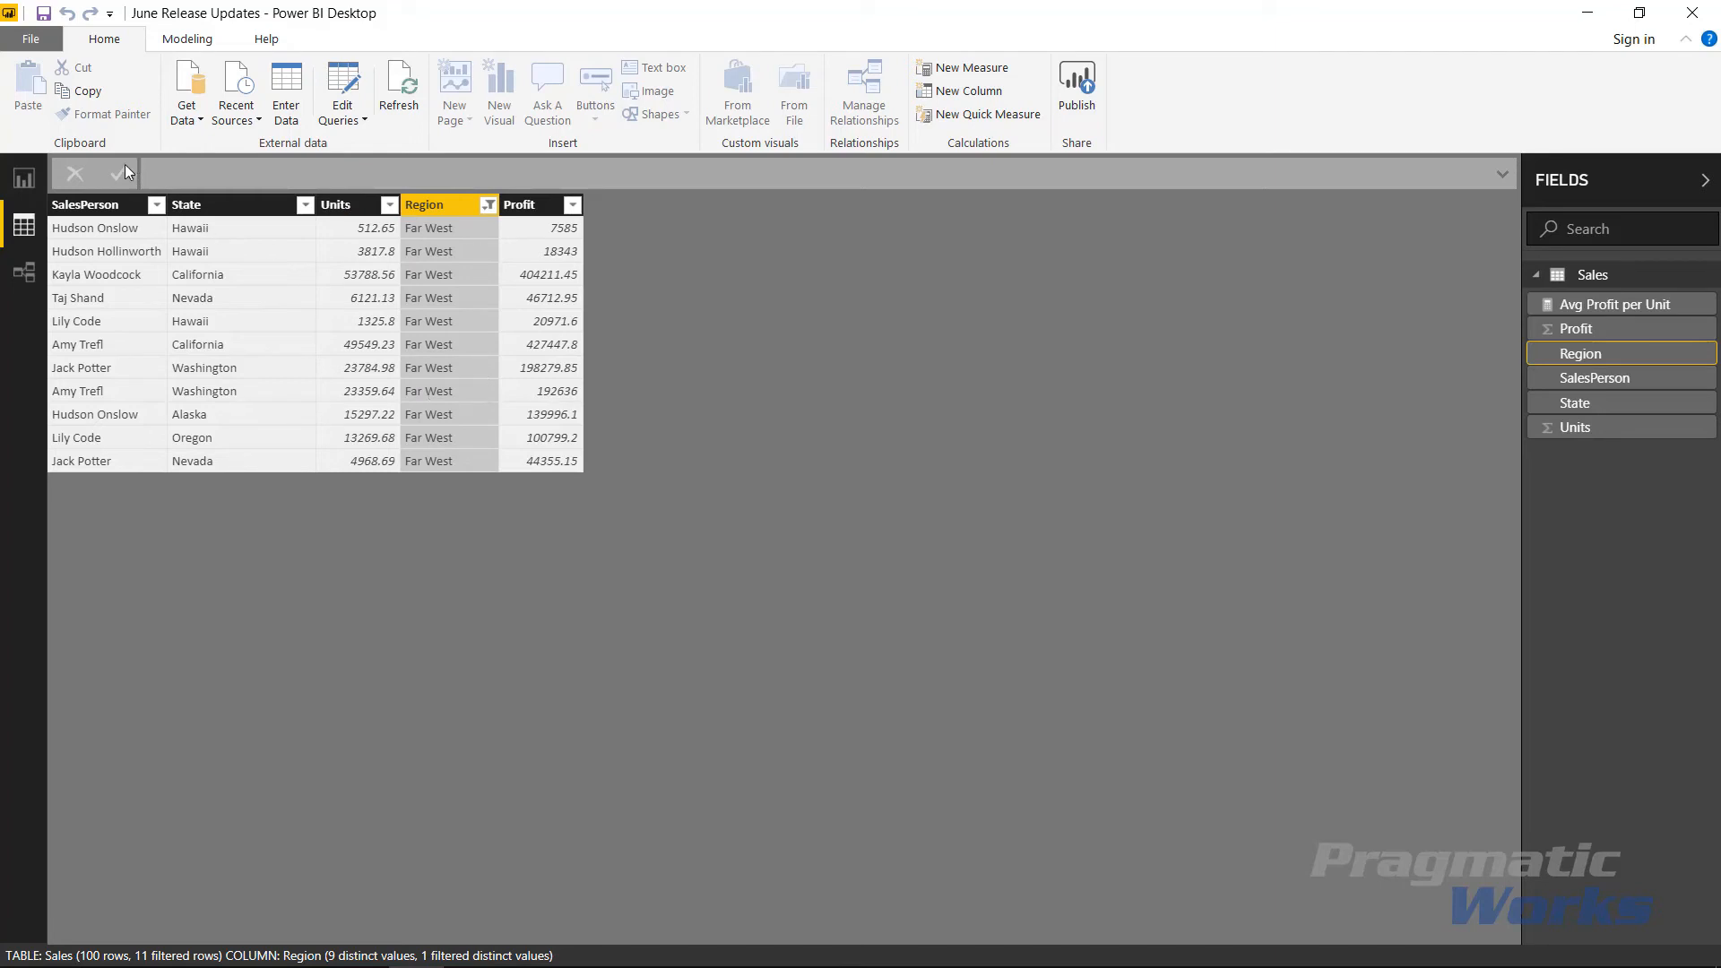
Step: Check the visuals on the Sync Slicers report page and return to the filtered Sales data table
click(32, 181)
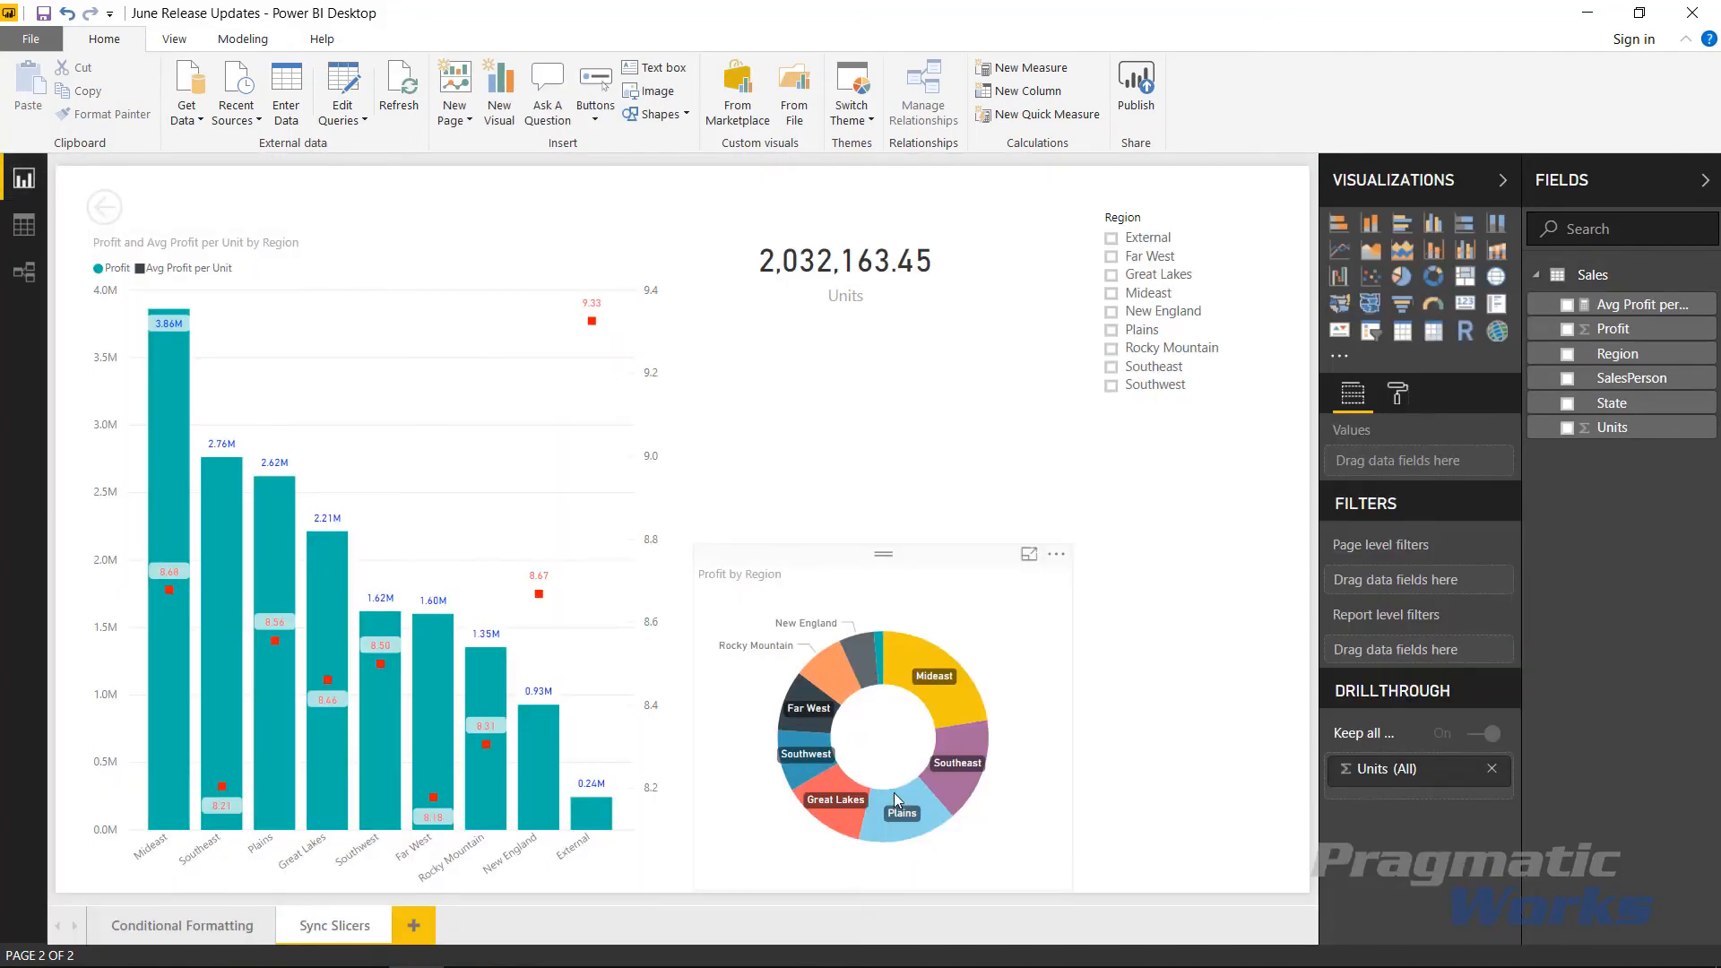
click(34, 231)
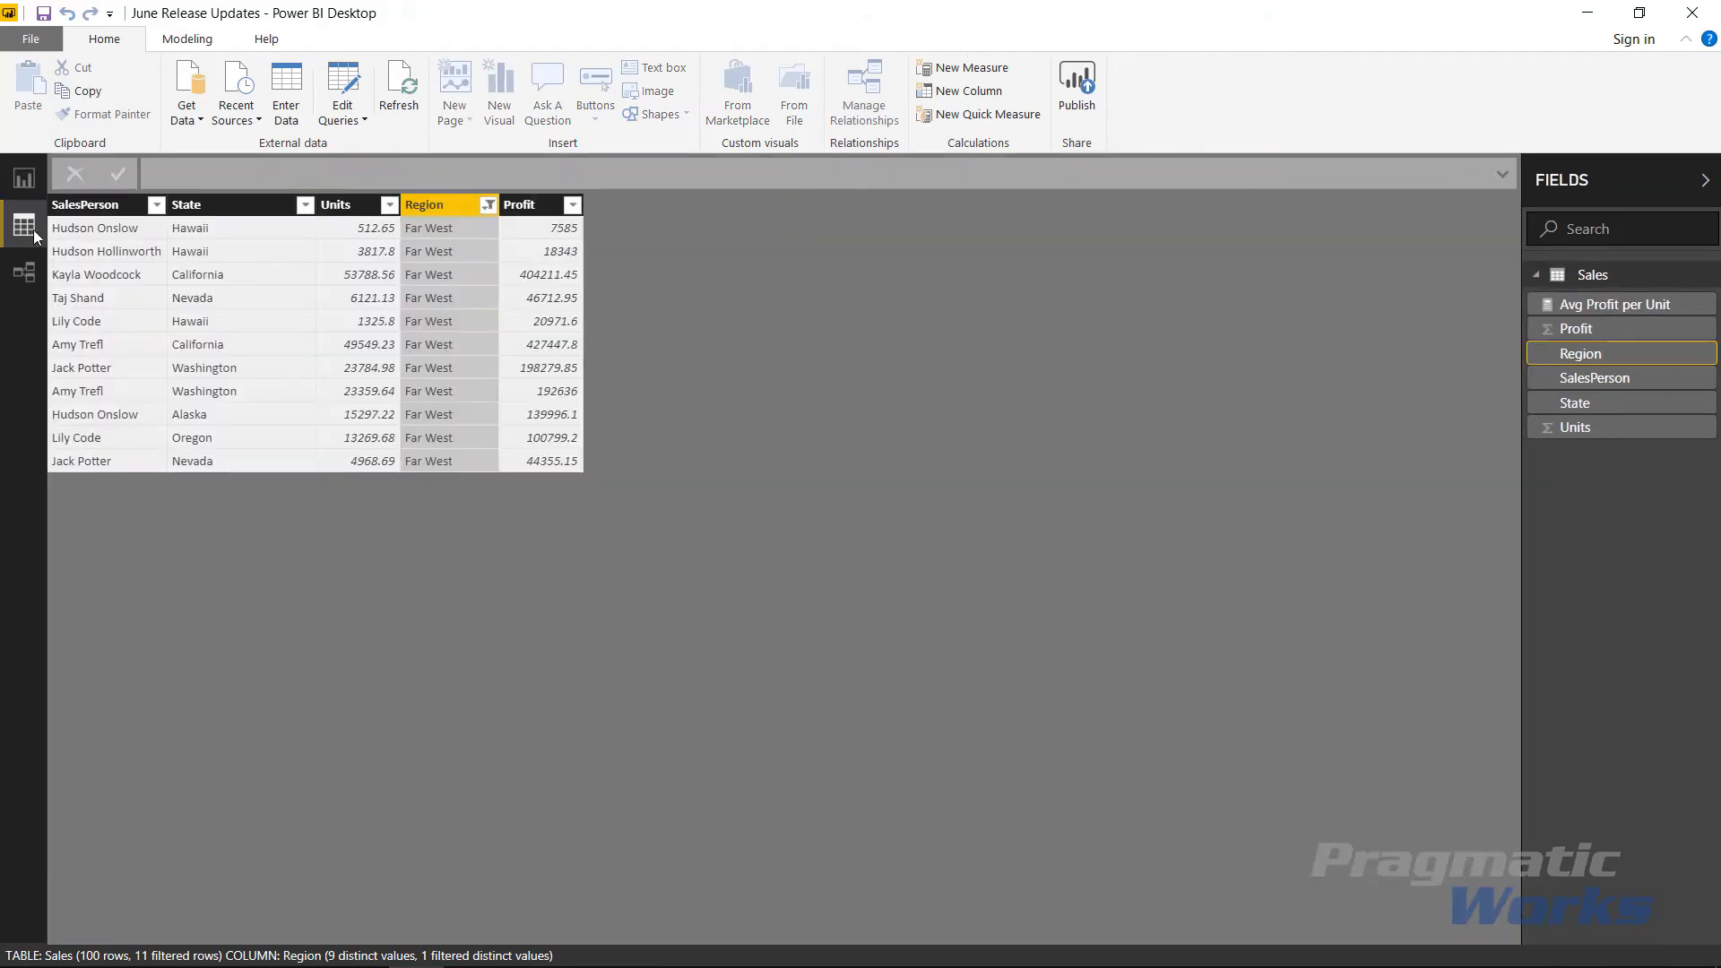
Step: Remove the Far West restriction on the Region column of the Sales table by including all regions again
click(488, 207)
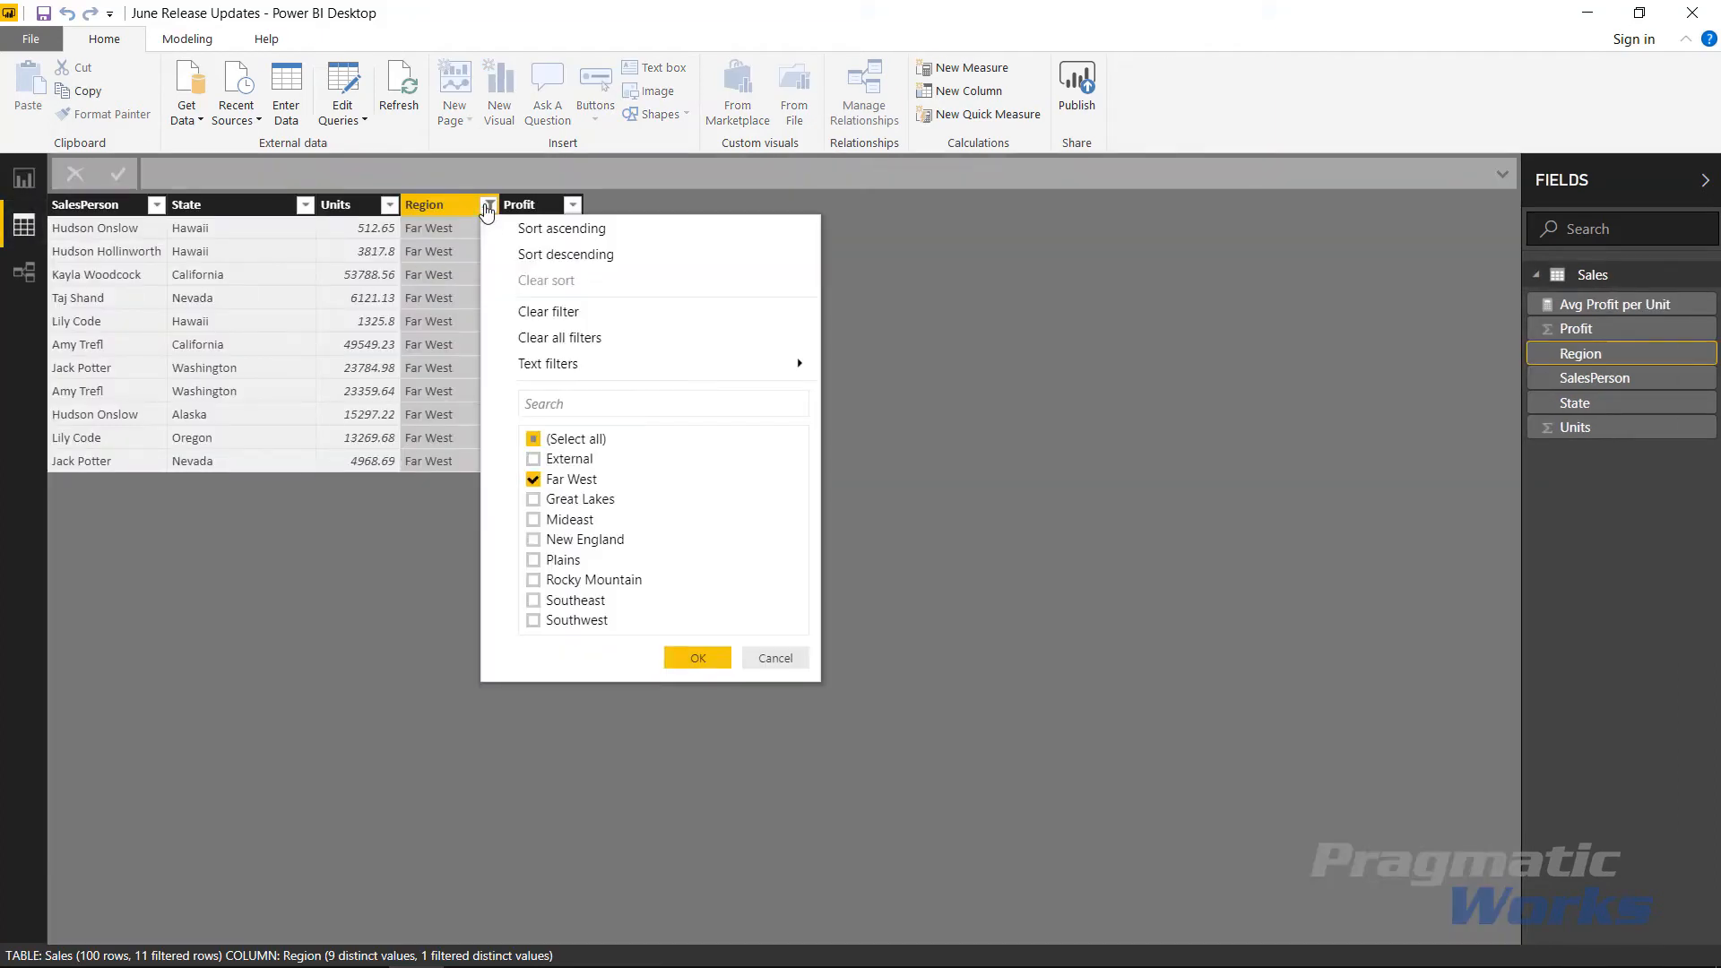
click(574, 441)
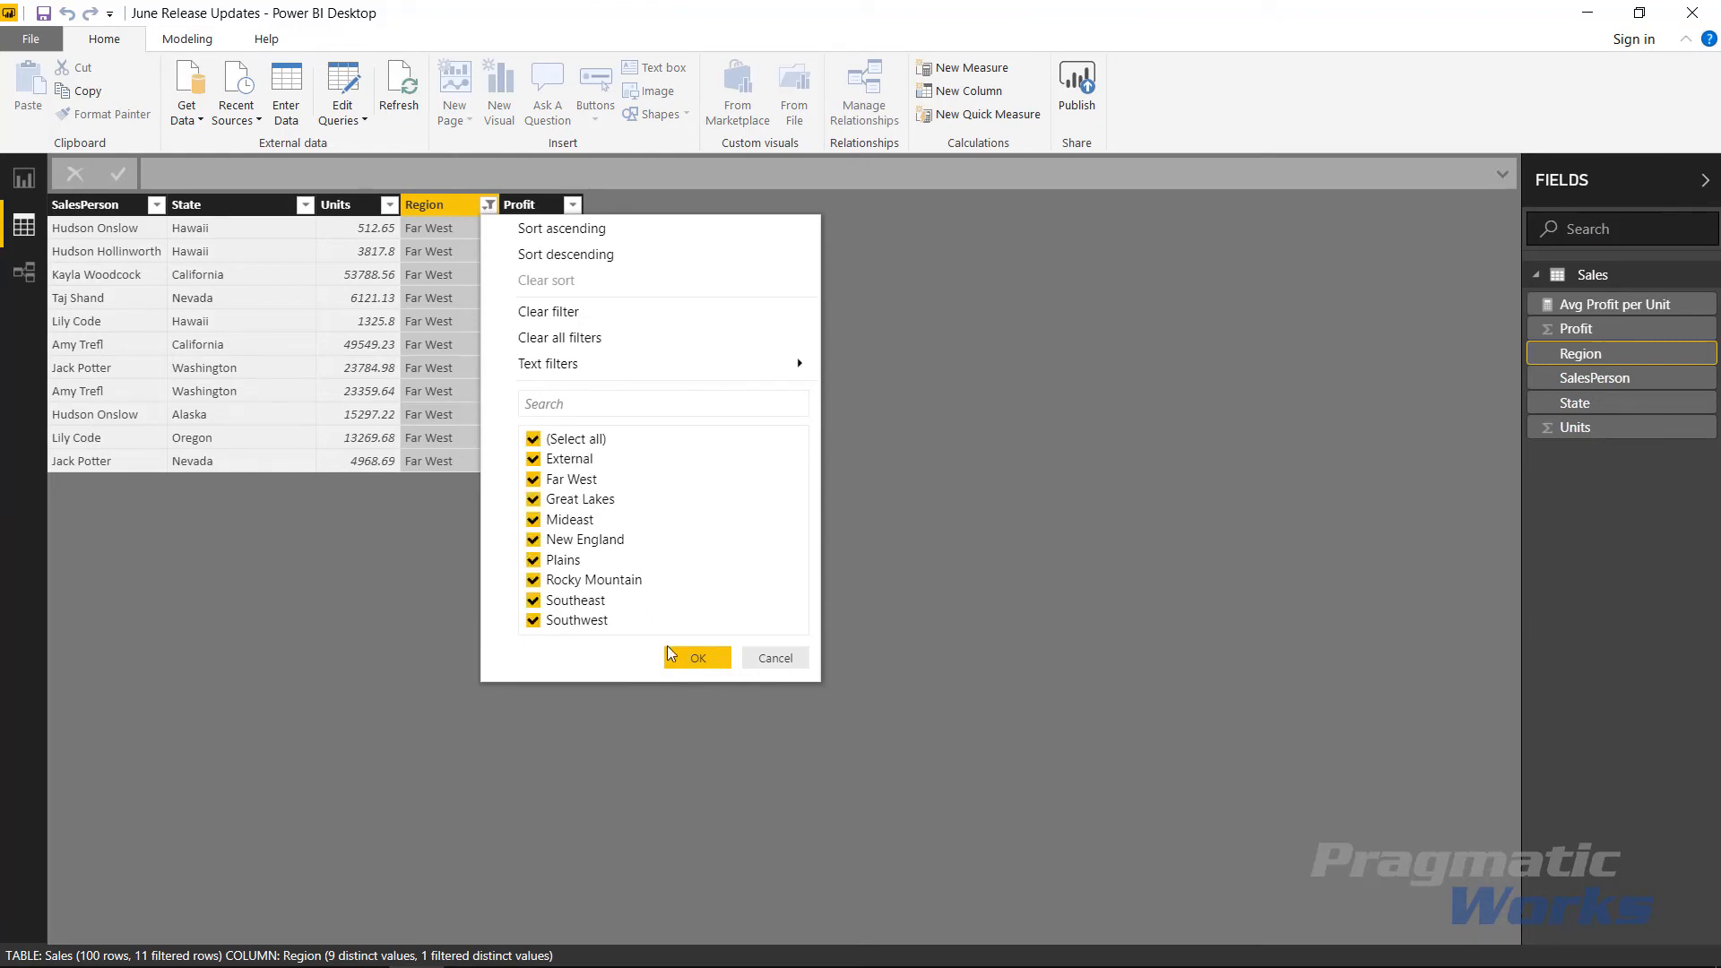
click(696, 658)
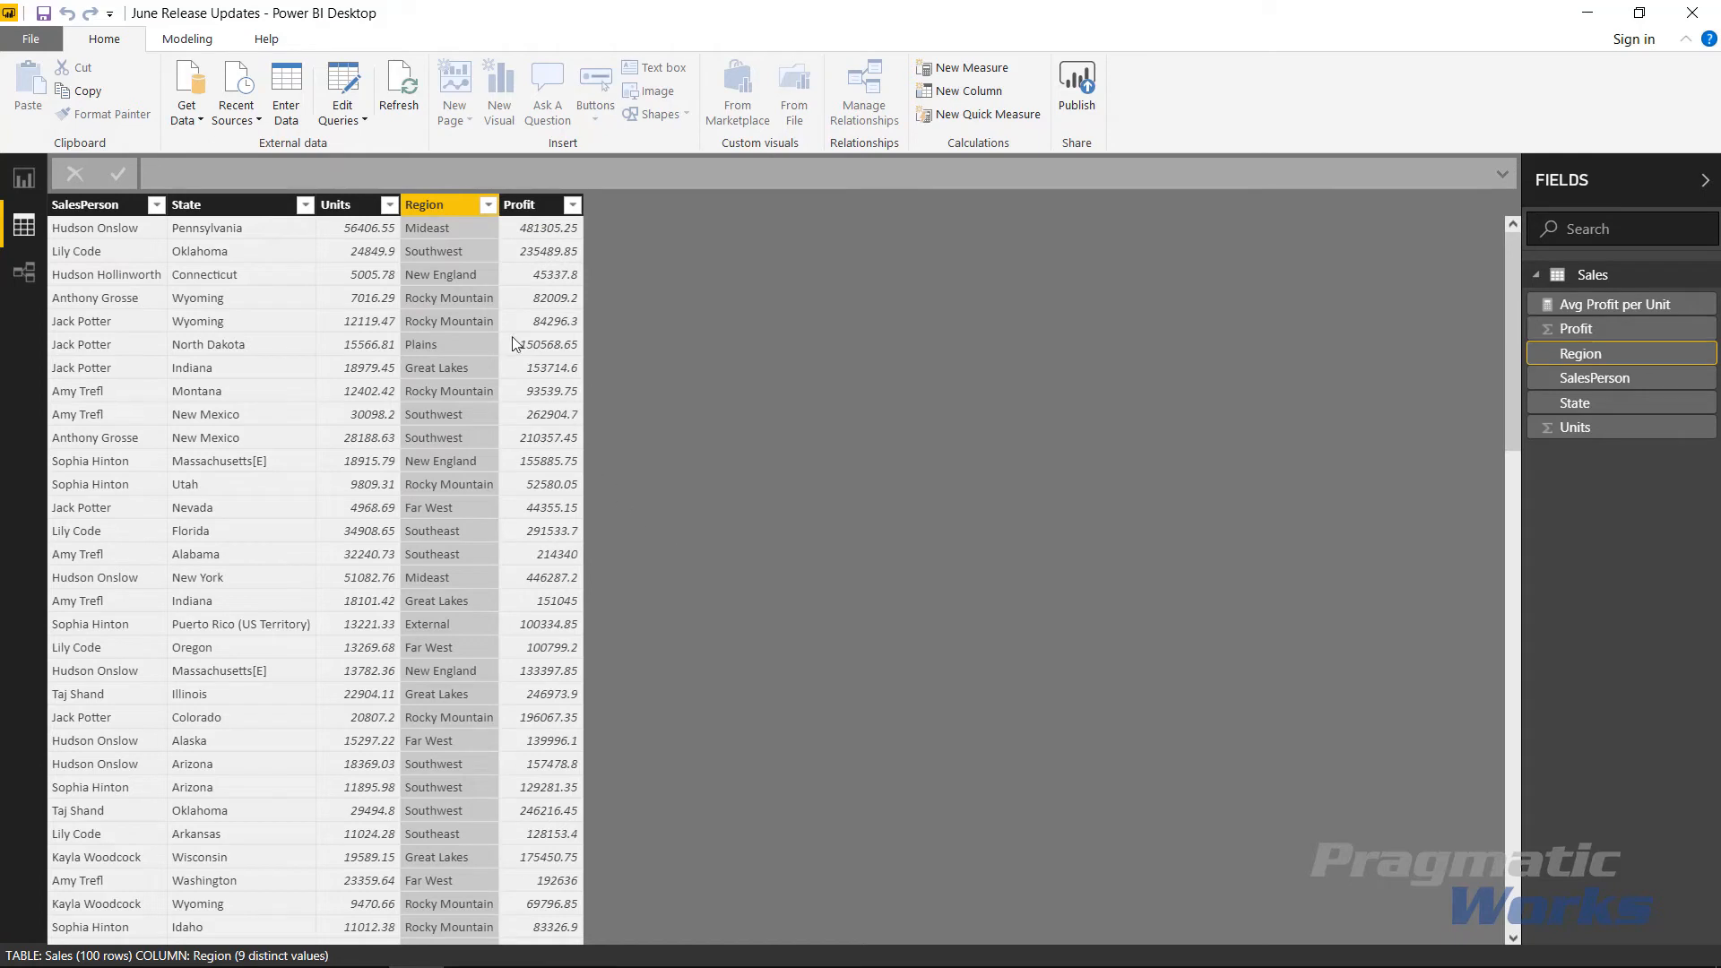
Step: Look through the text filter options of the Region column and the number filter options of the Units column
click(488, 206)
mouse_move(603, 359)
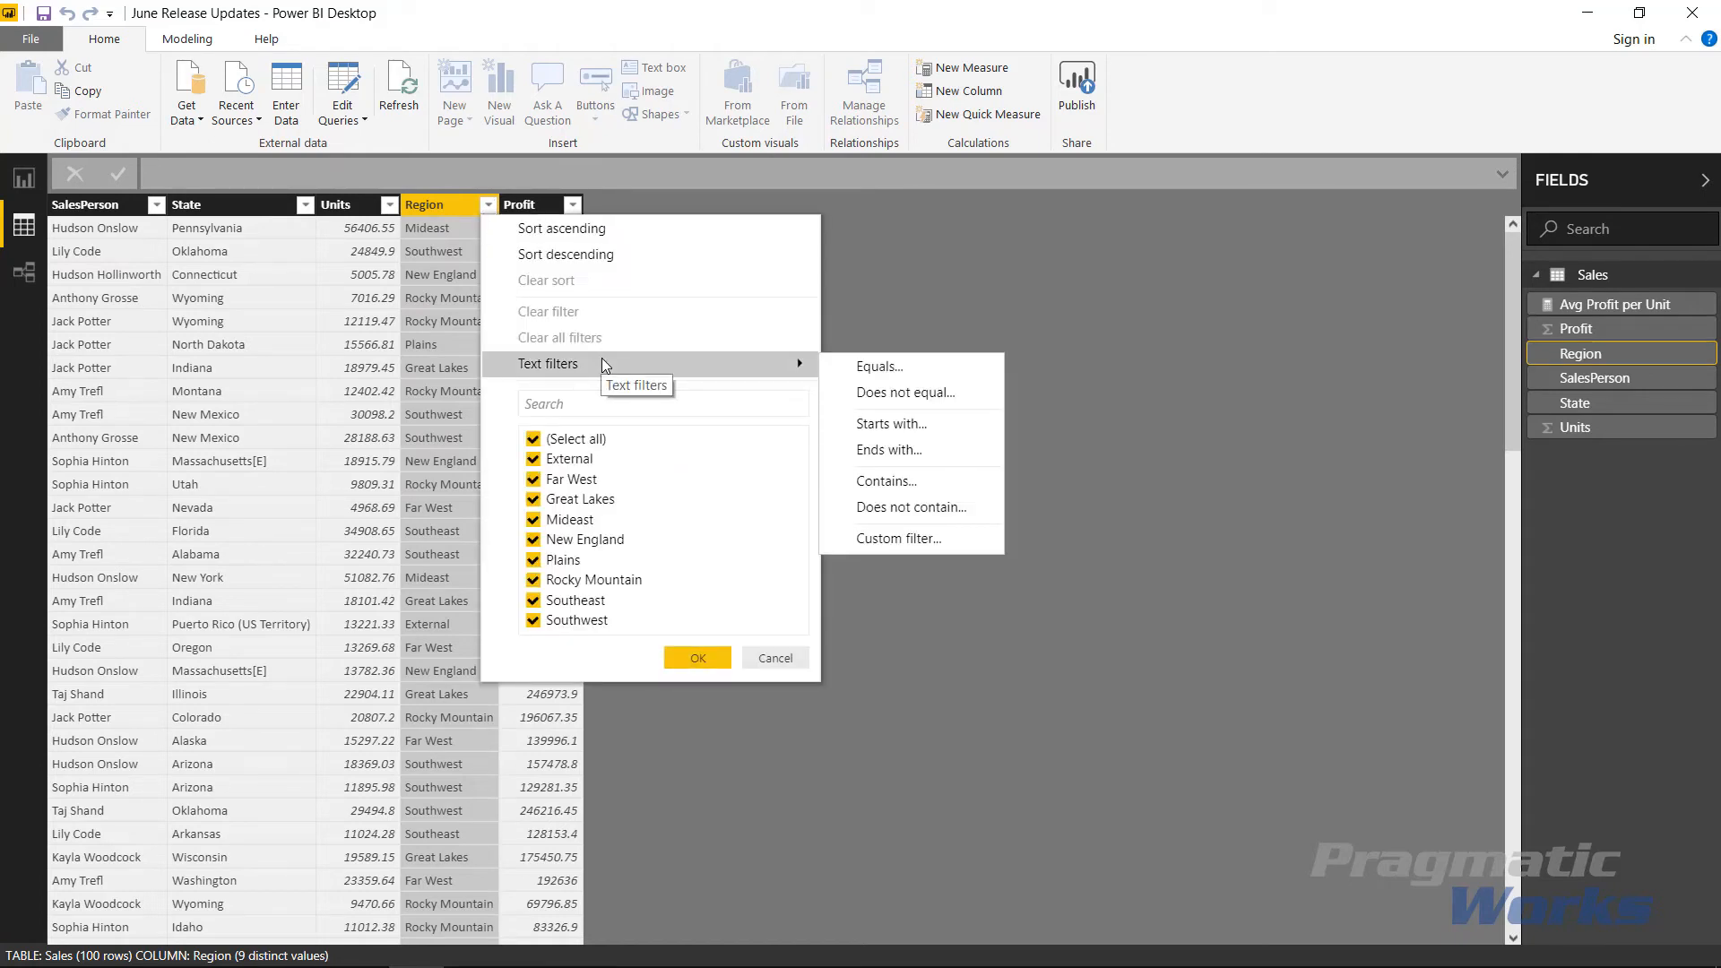
click(389, 205)
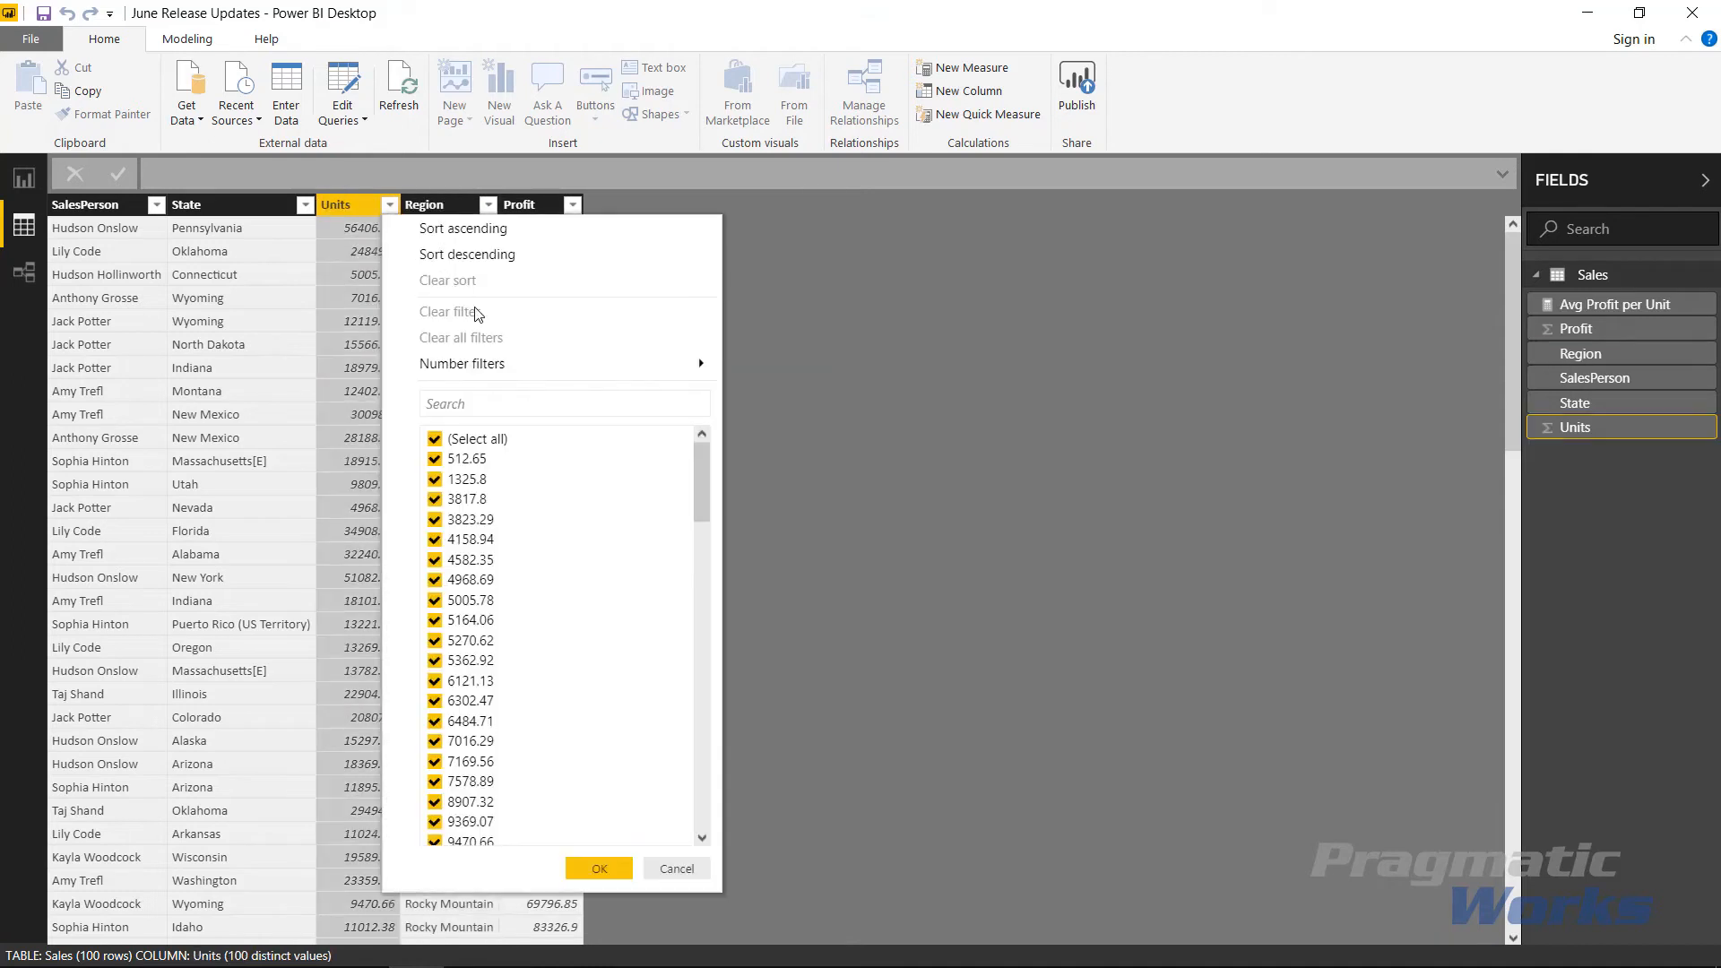
mouse_move(530, 377)
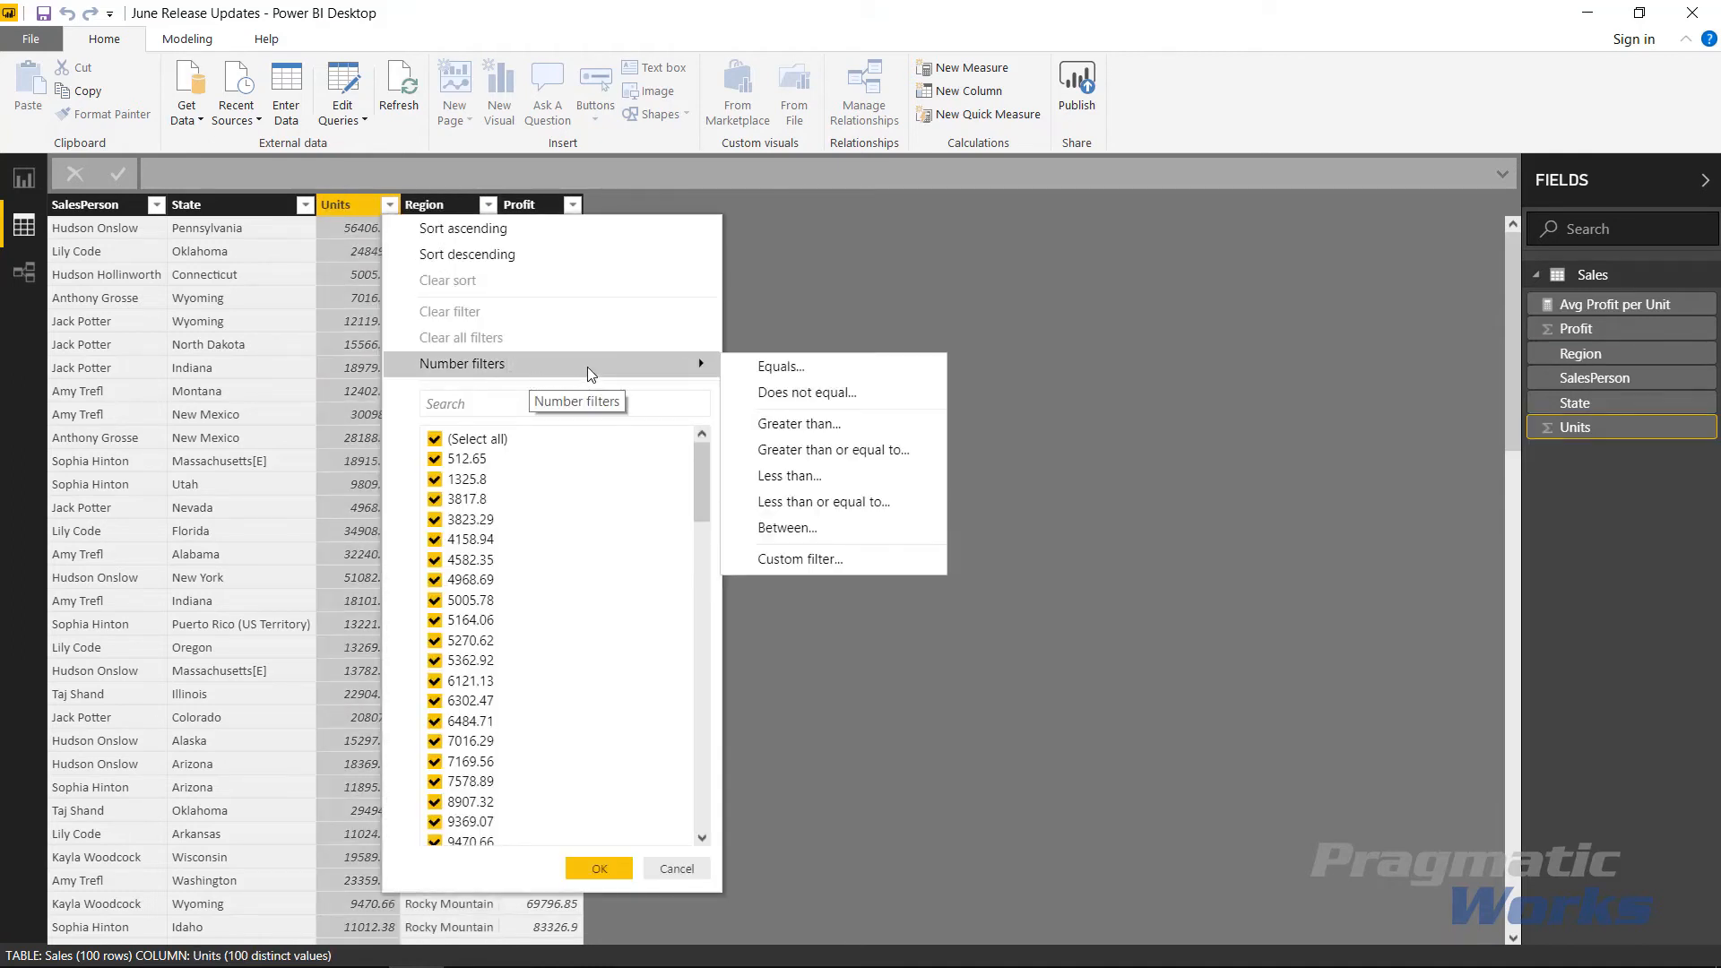
click(766, 275)
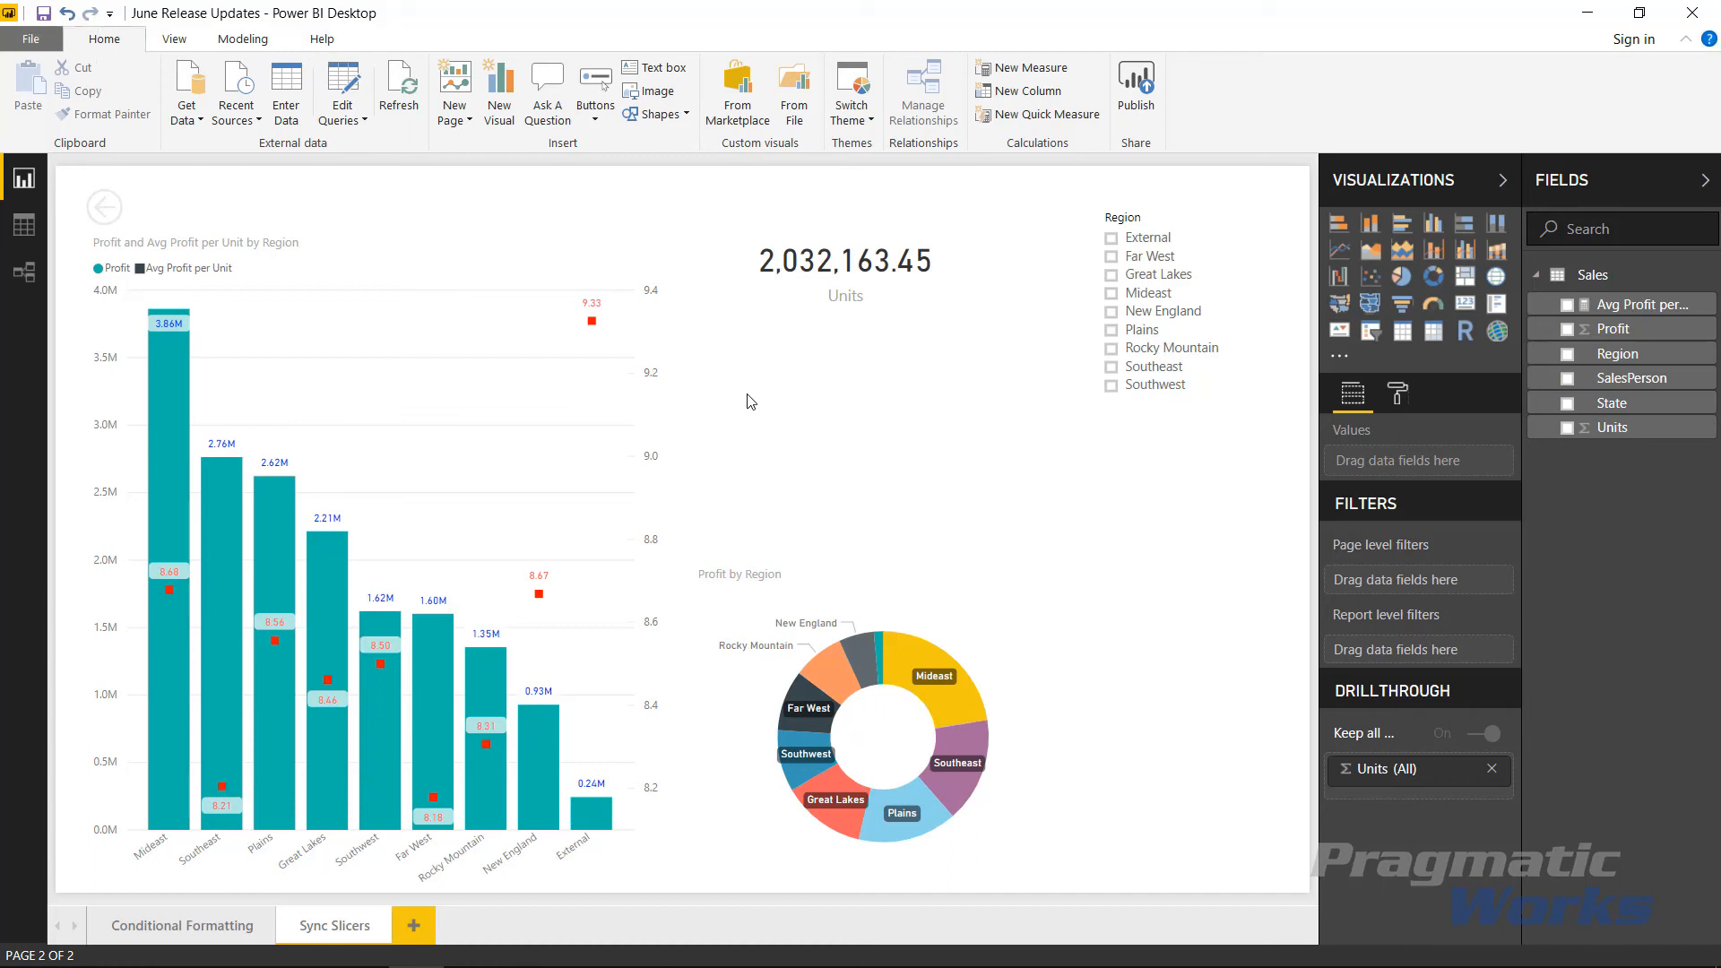
Step: Turn on the Windows High Contrast color scheme while the Sync Slicers report page is shown
key(shift+alt+Print)
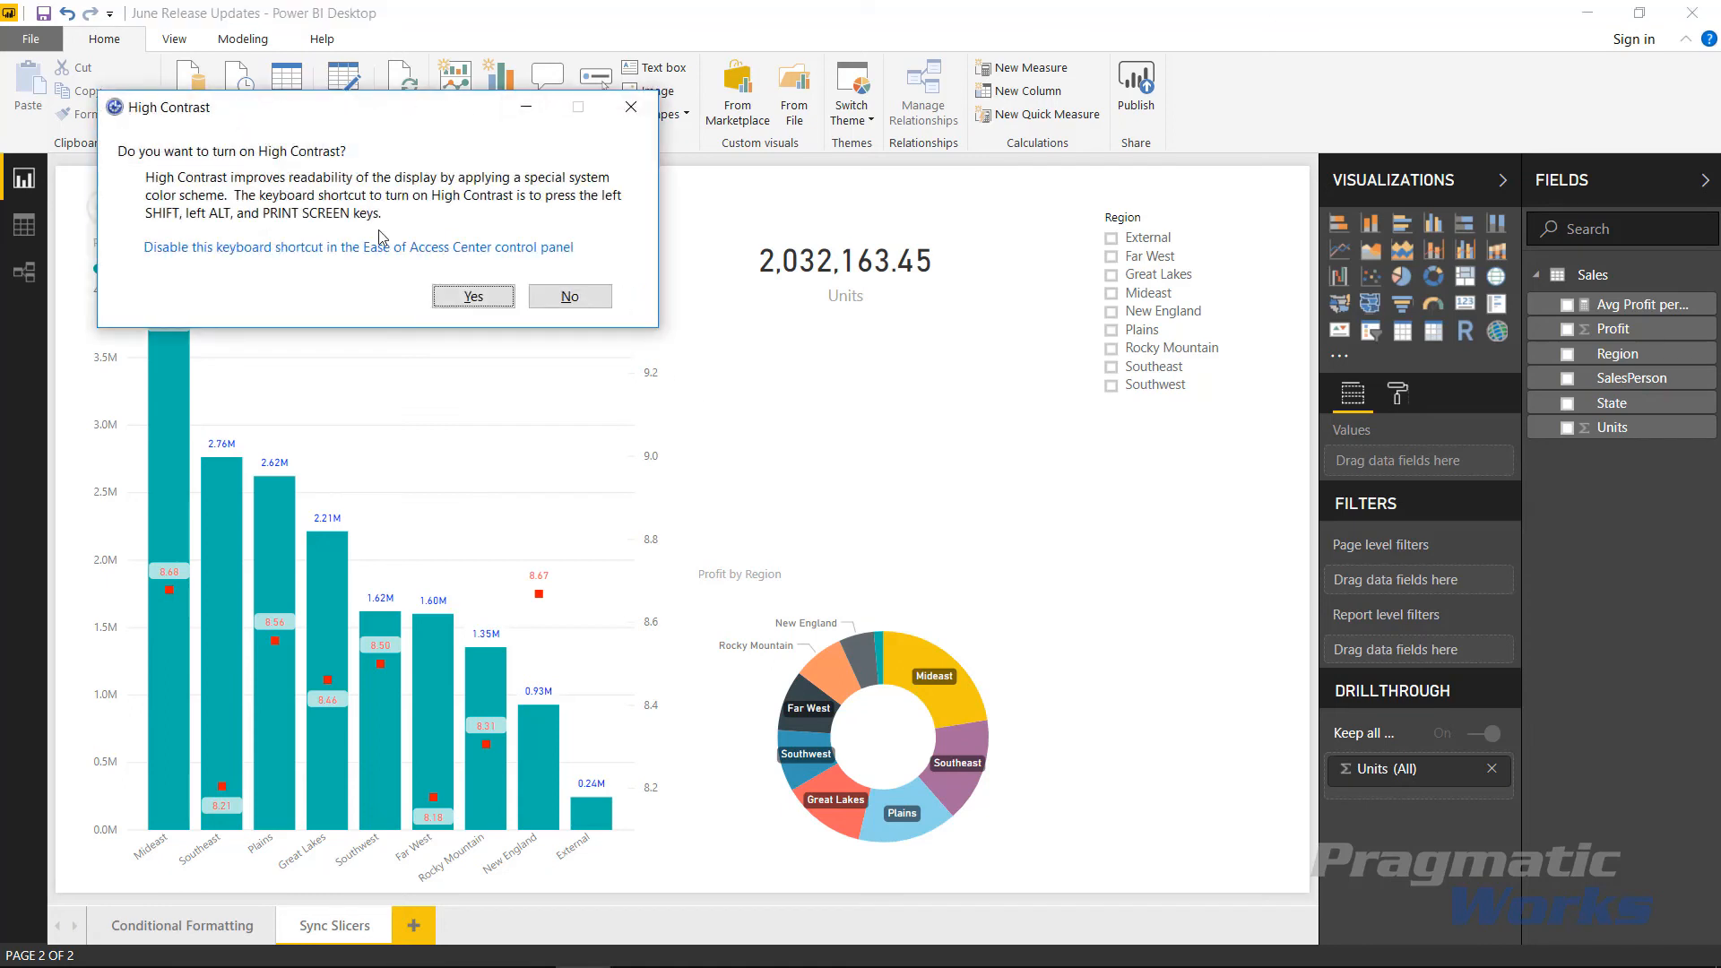
click(472, 297)
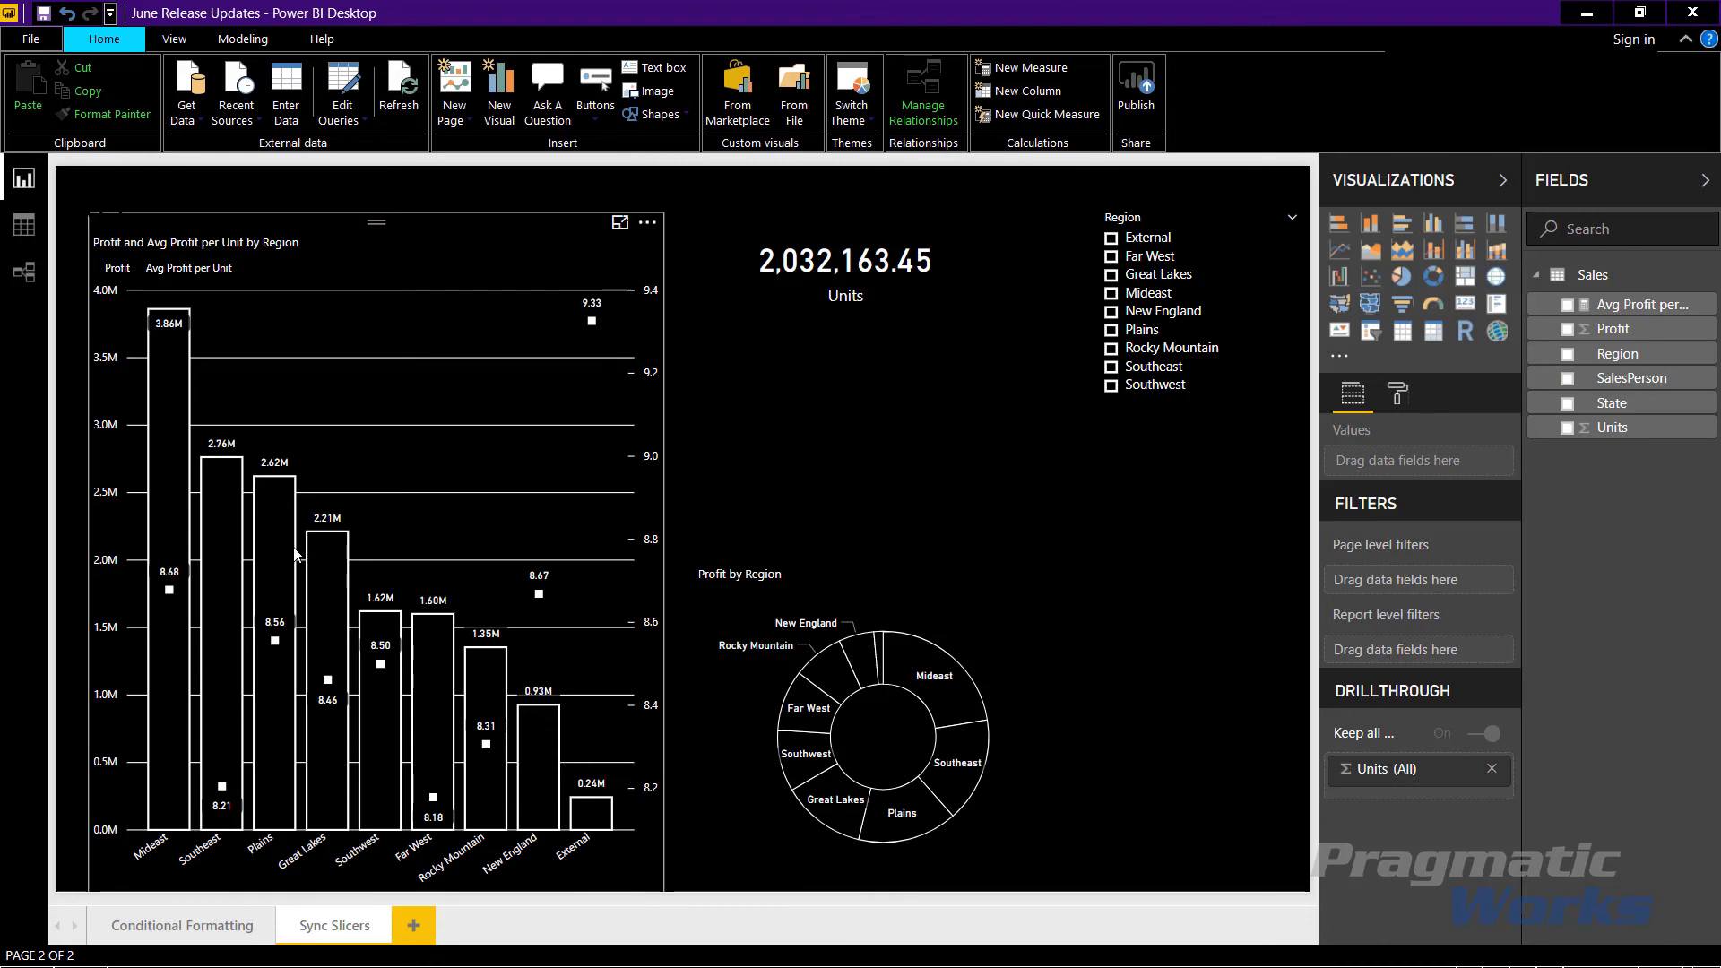
Step: Check cross-highlighting in high contrast with the donut chart's Mideast slice and the combo chart's Great Lakes column, clearing each selection
click(933, 662)
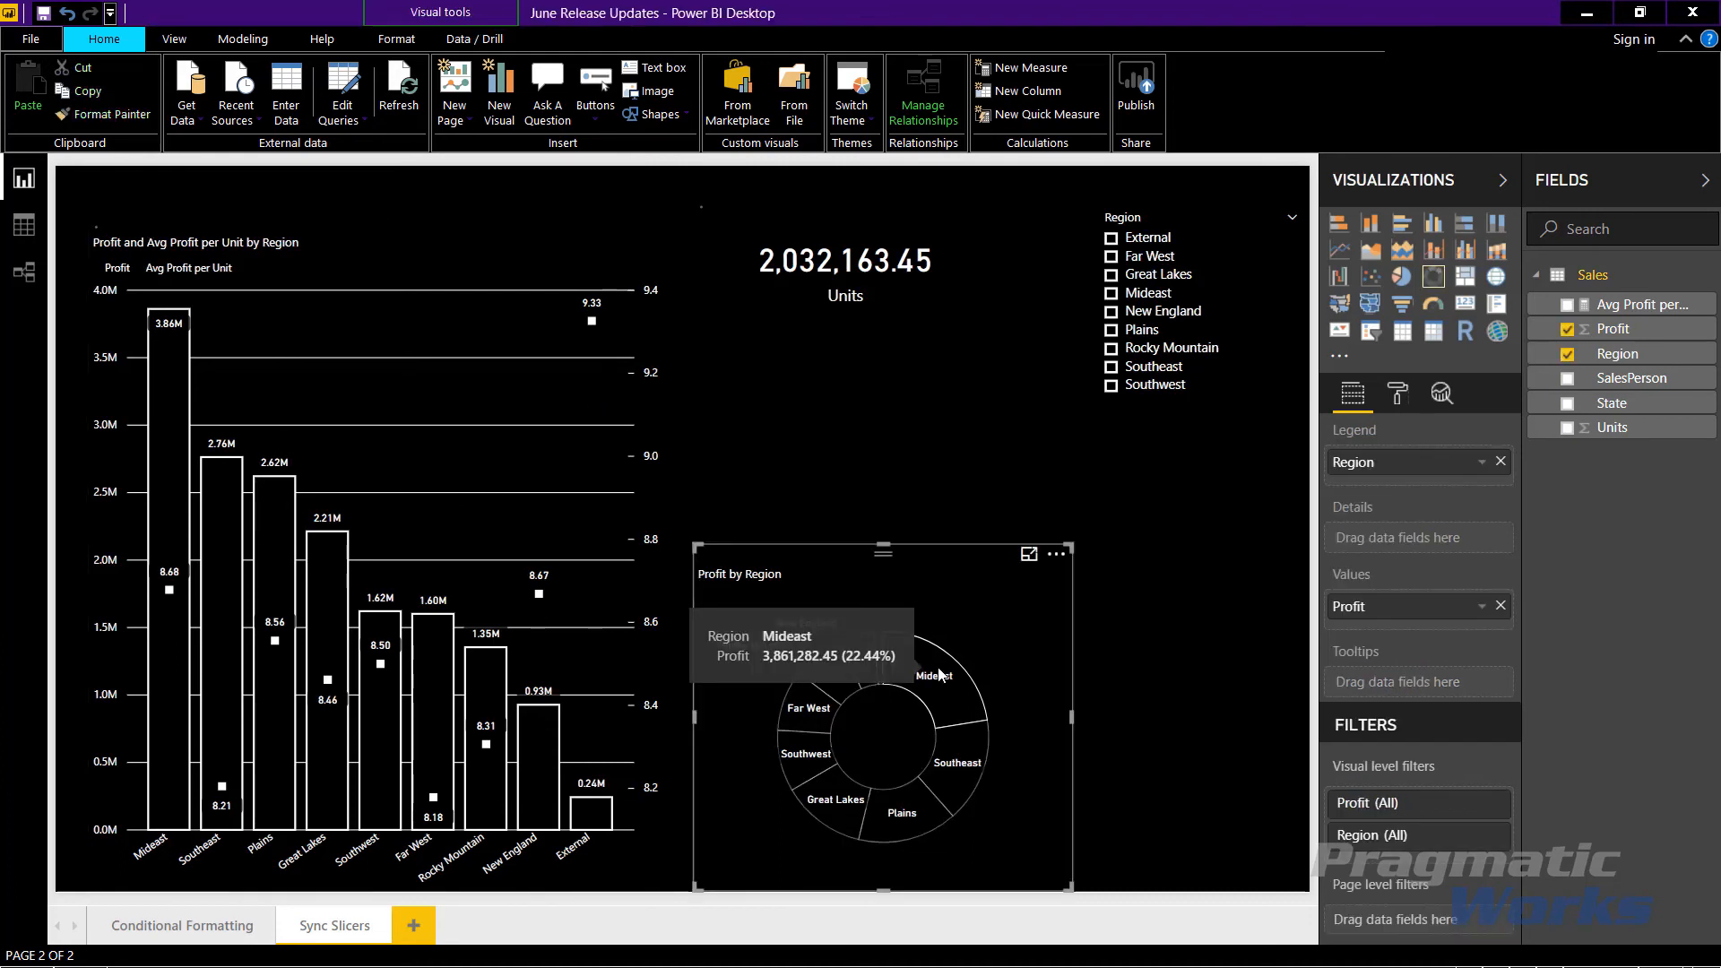
click(932, 661)
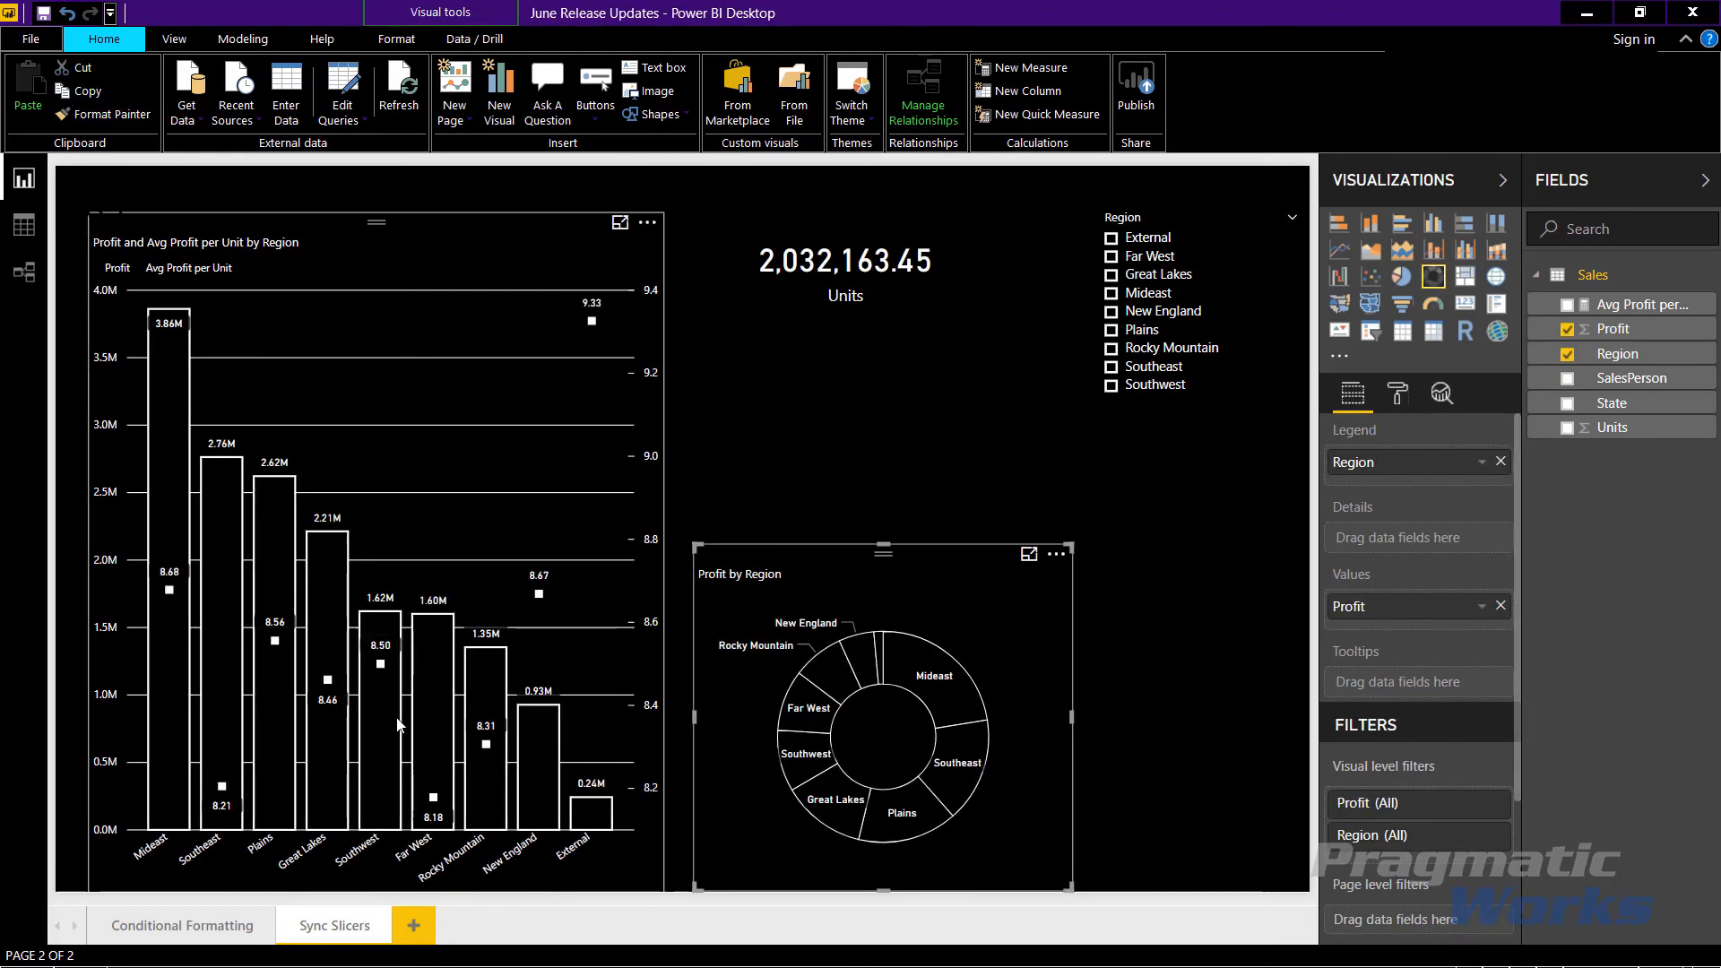
click(330, 647)
click(336, 643)
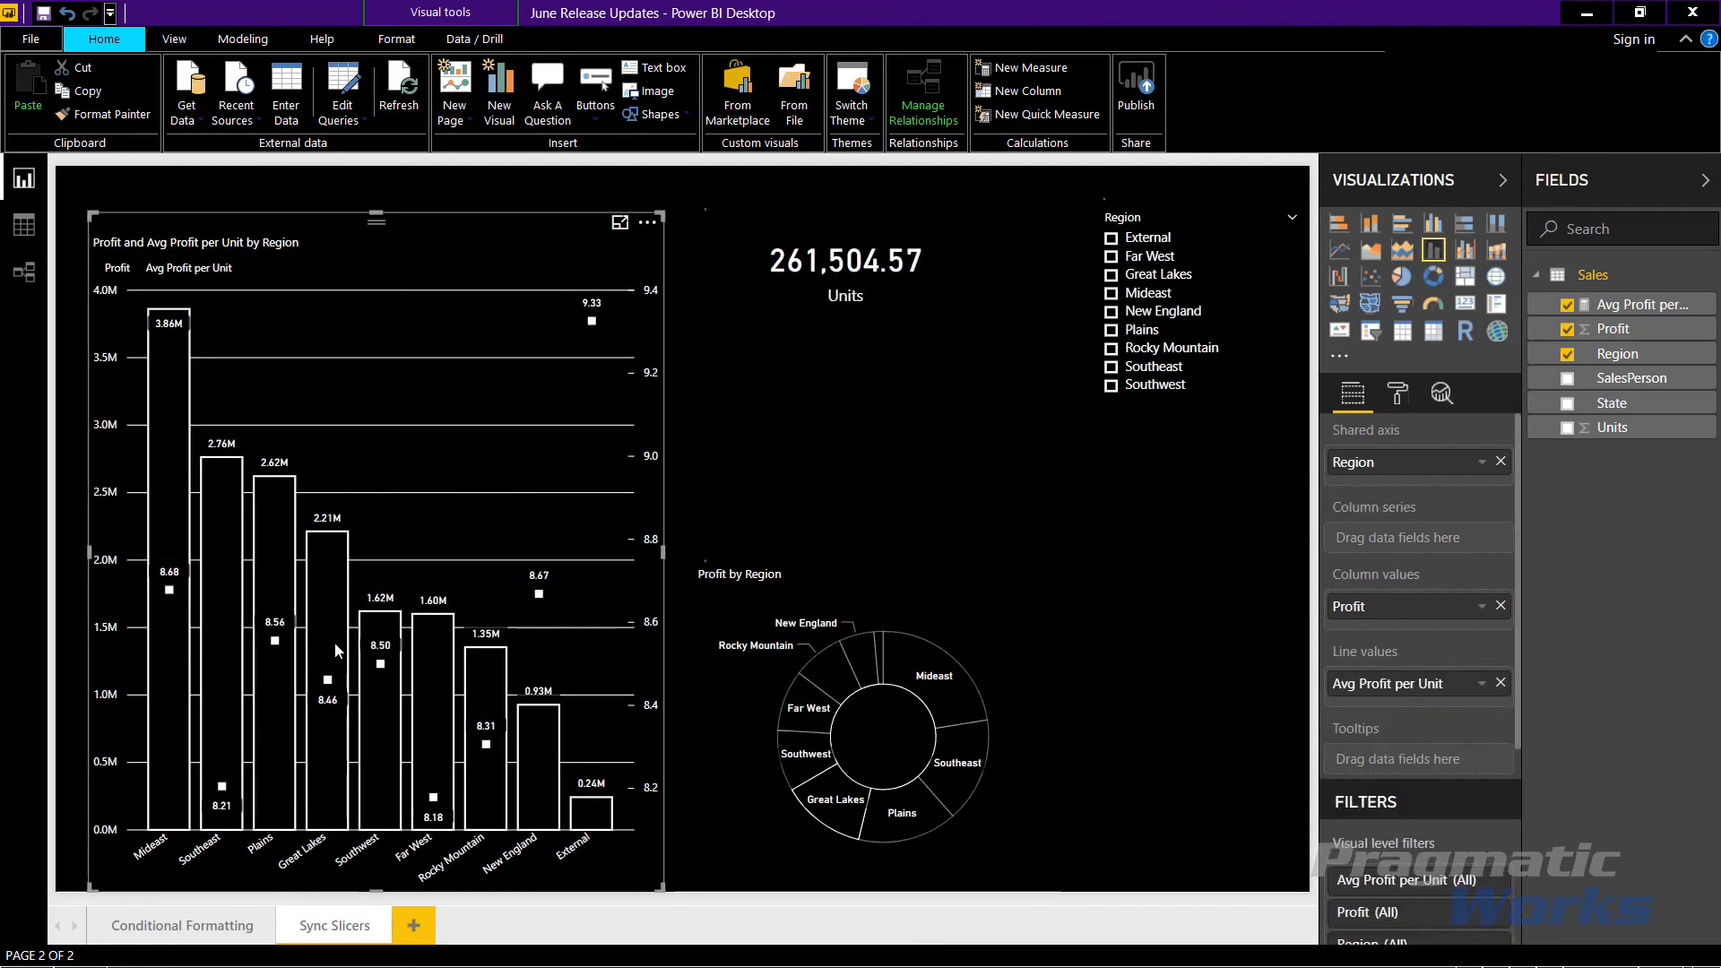
Step: Check the page's response to Mideast selected in the Region slicer and in the combo chart, clearing each selection
click(1112, 294)
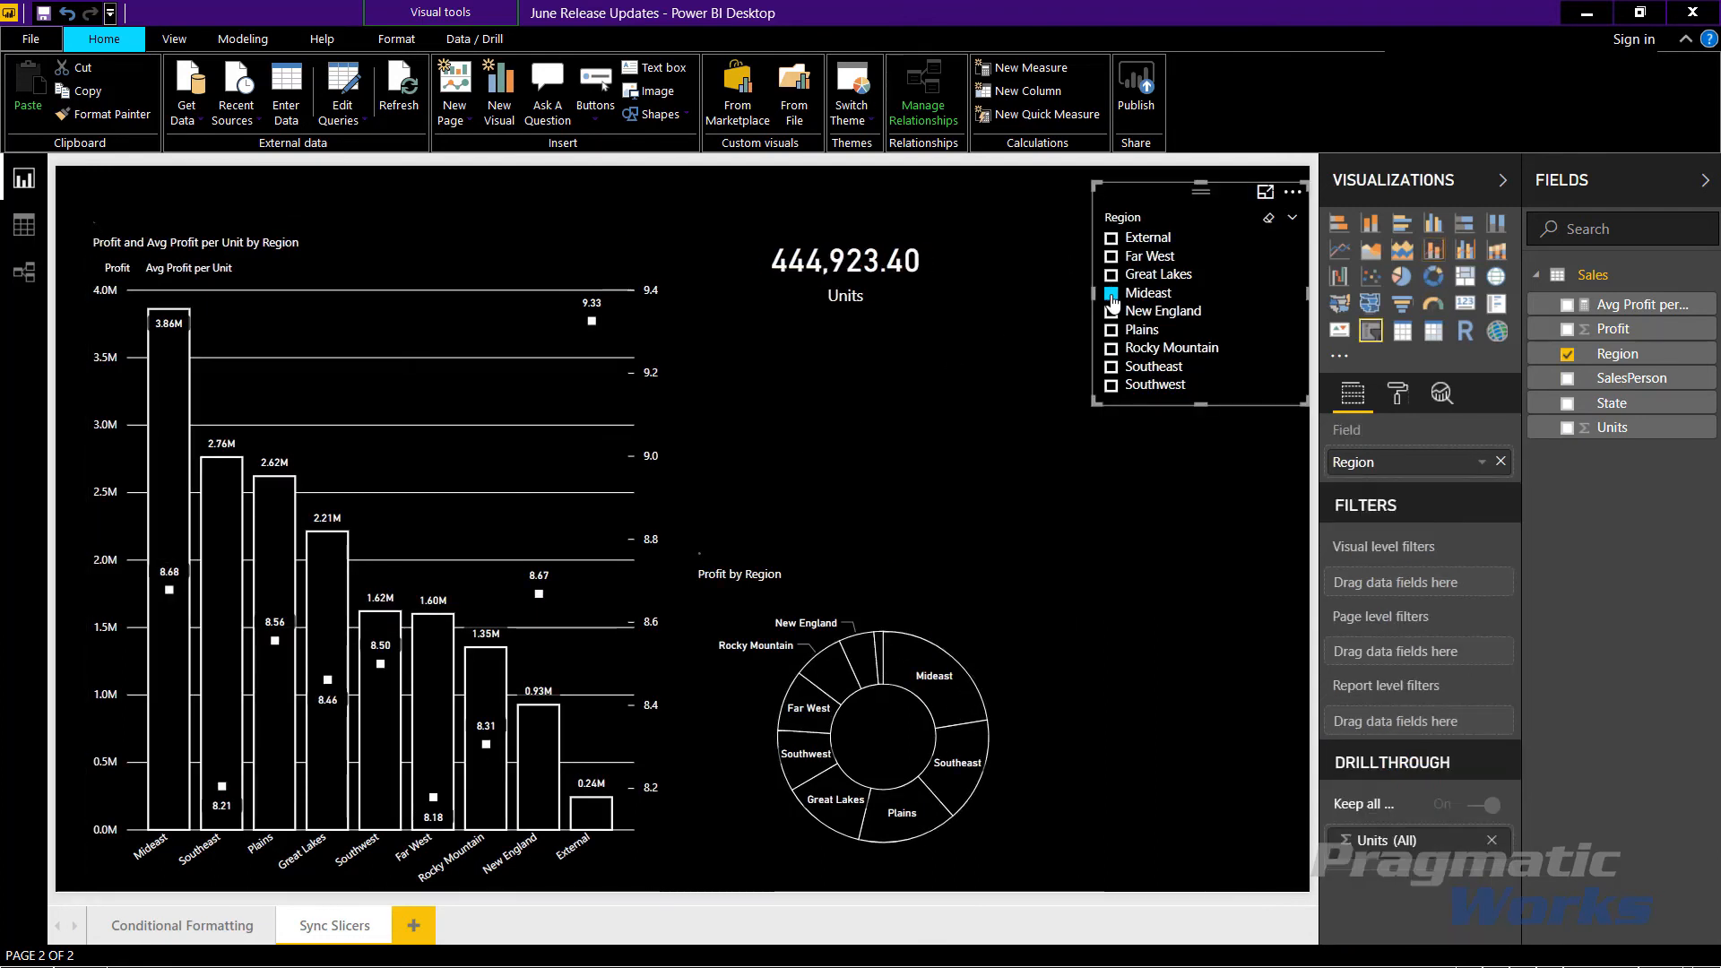
click(1112, 295)
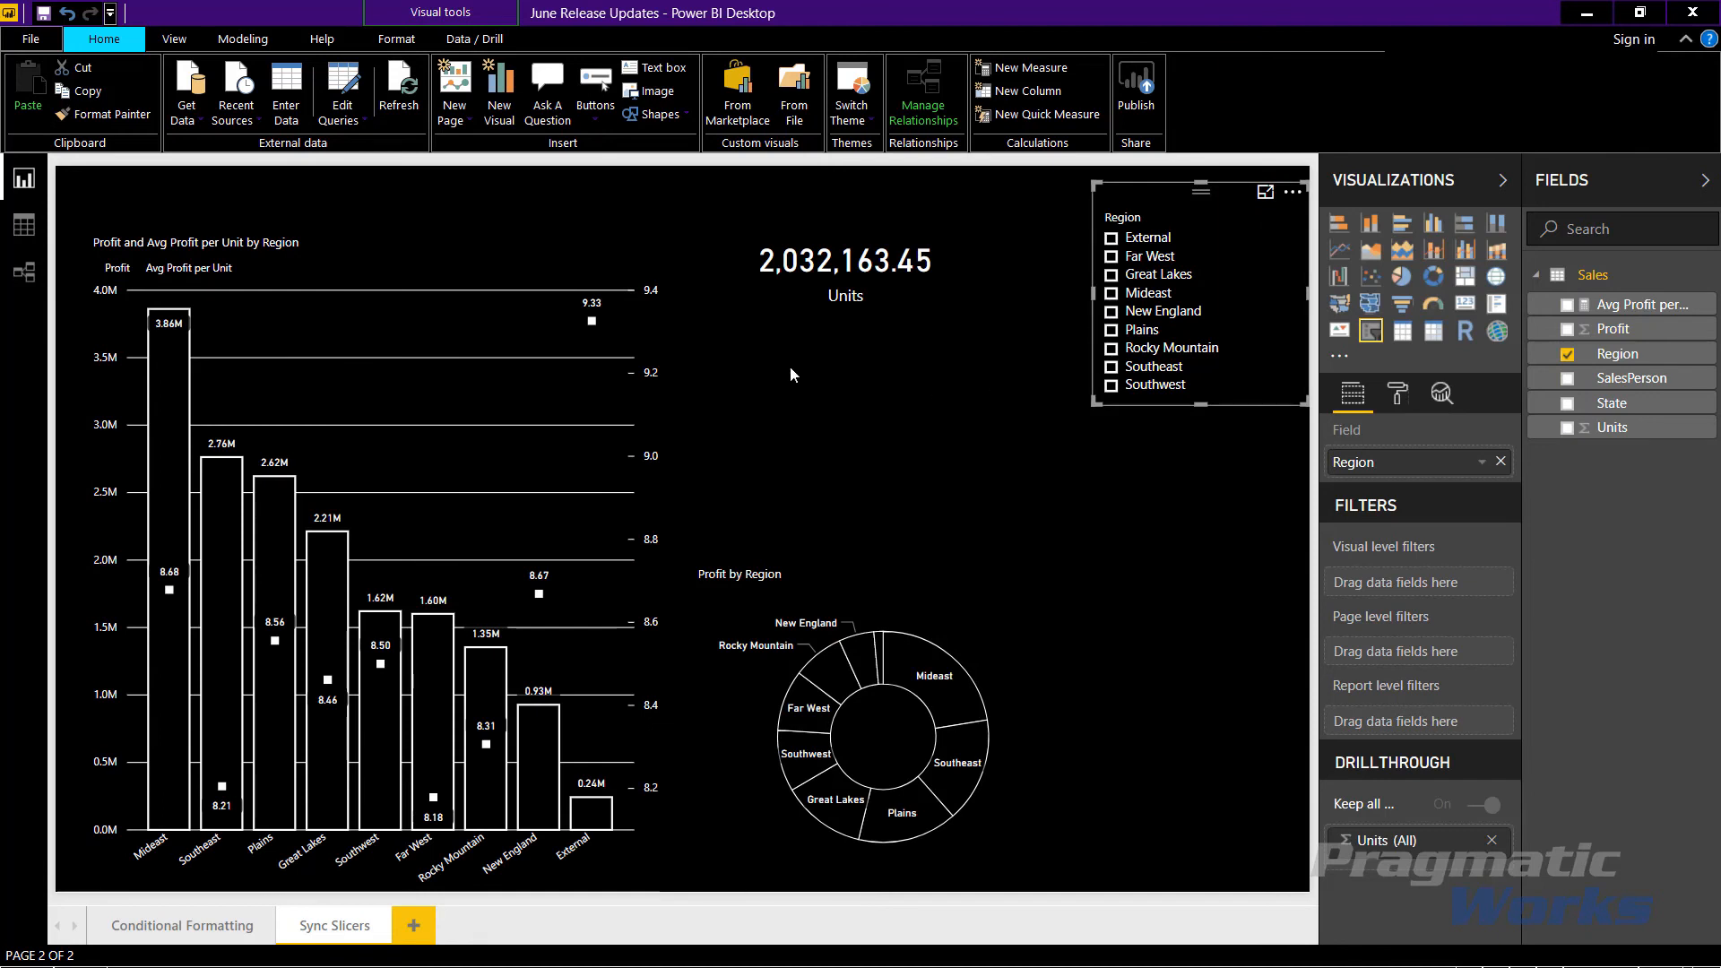
click(172, 407)
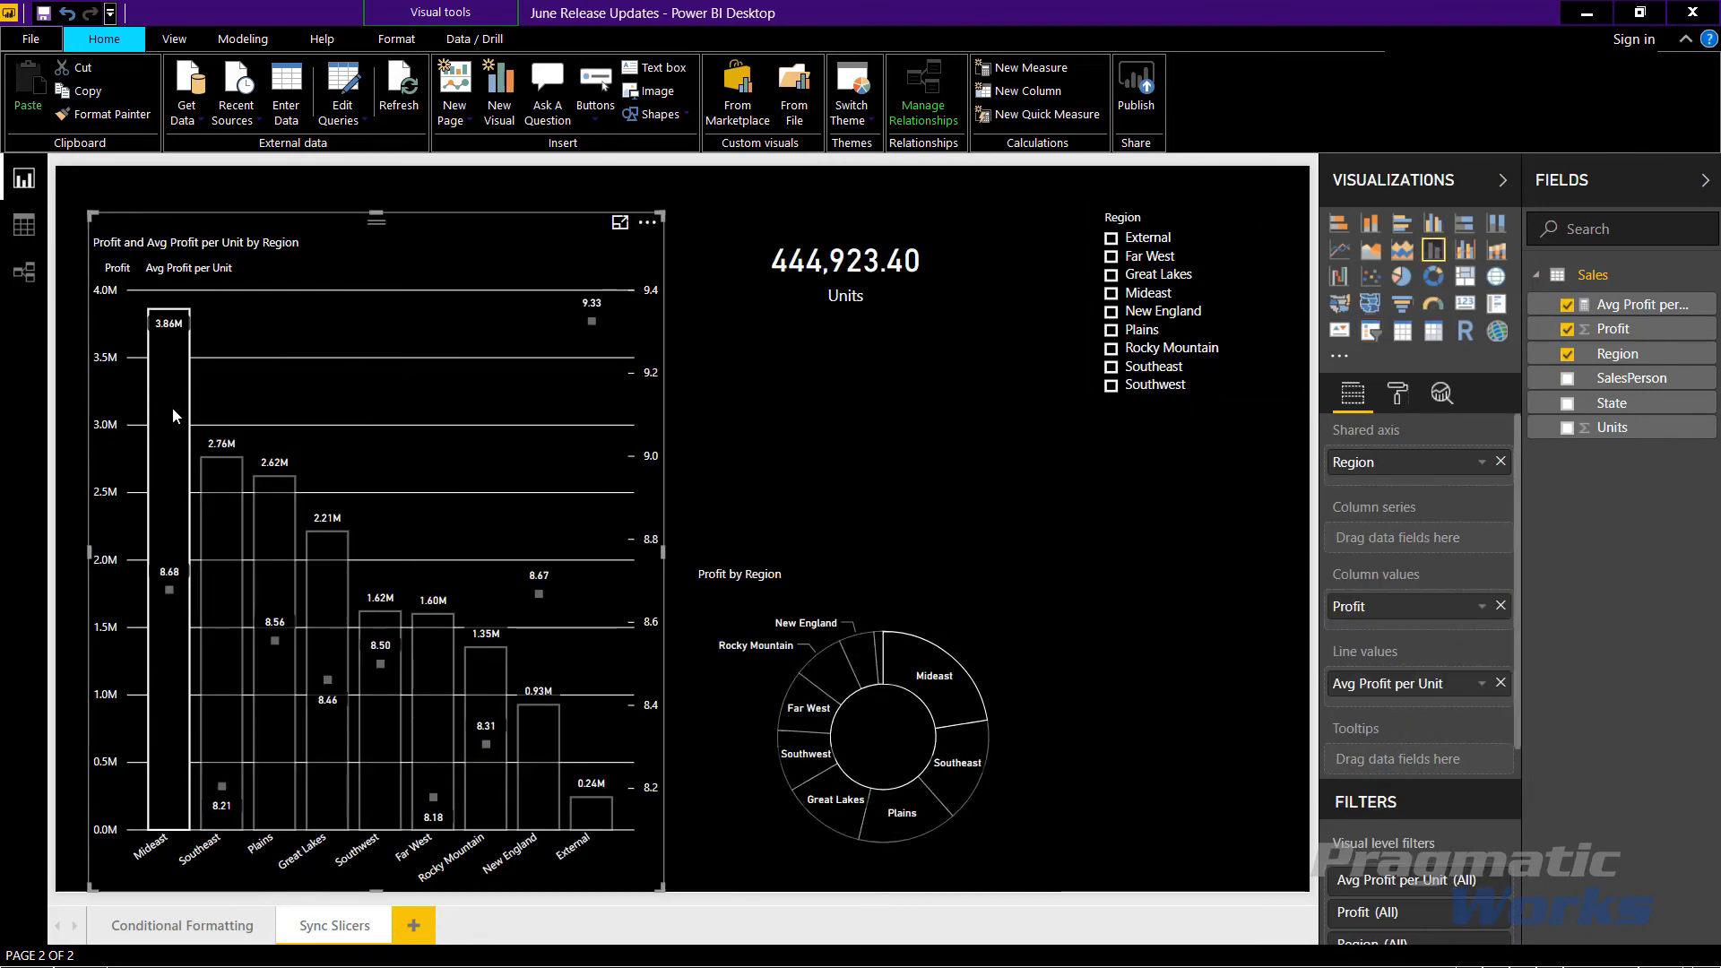
click(172, 407)
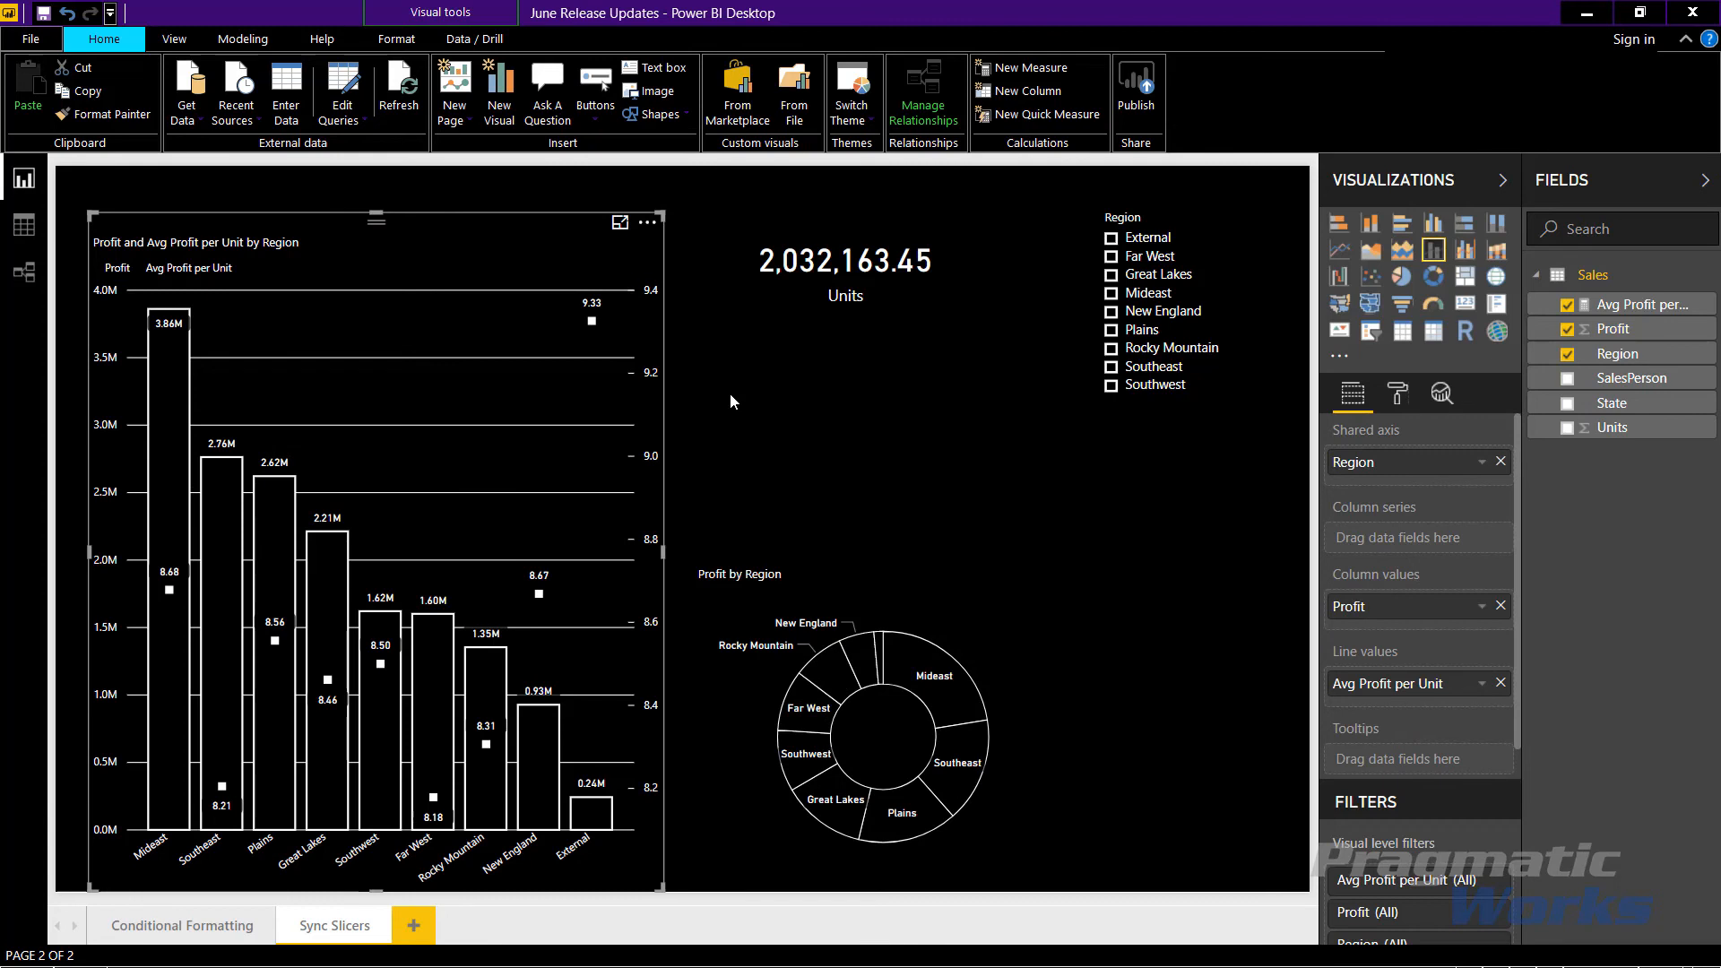